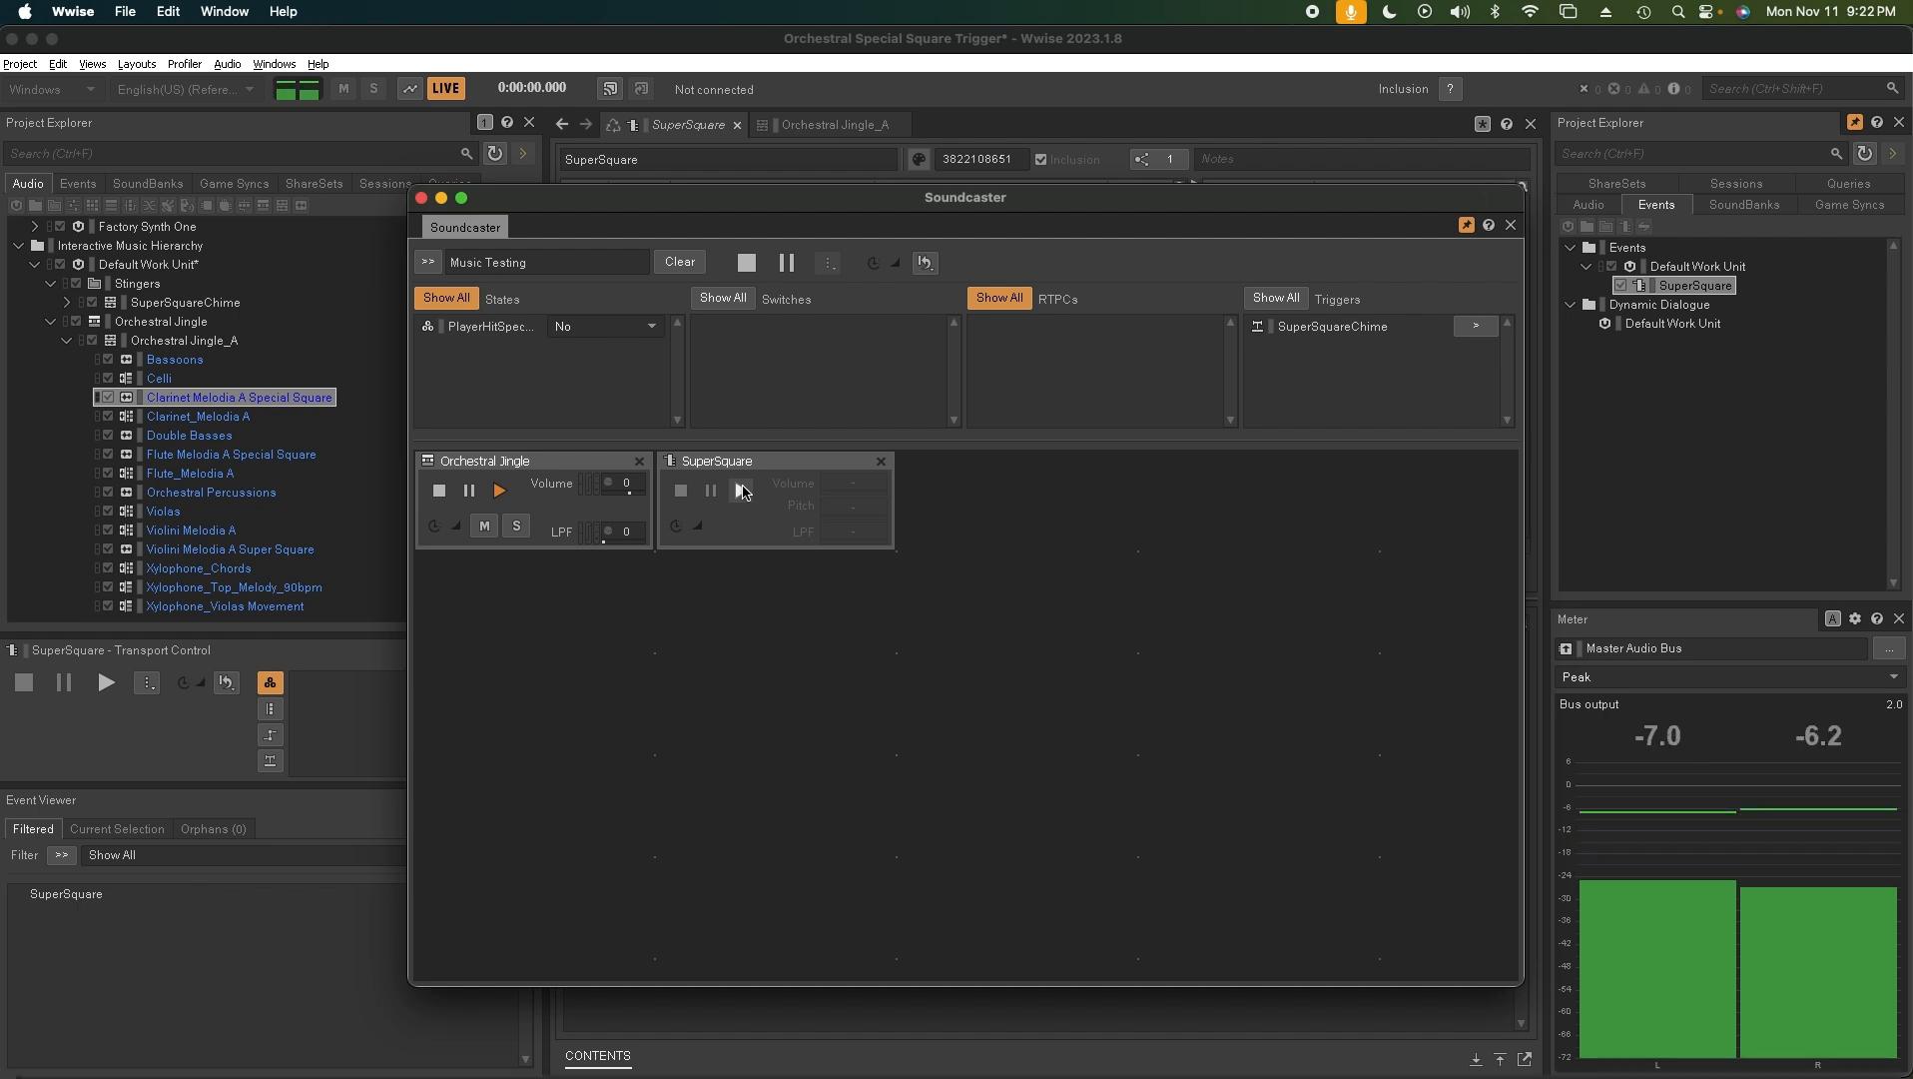
Fire the SuperSquare event over the playing Orchestral Jingle, and reset the PlayerHitSpecialSquare state to No before stopping playback and closing the Soundcaster
{"action": "left_click", "coordinate": [742, 491]}
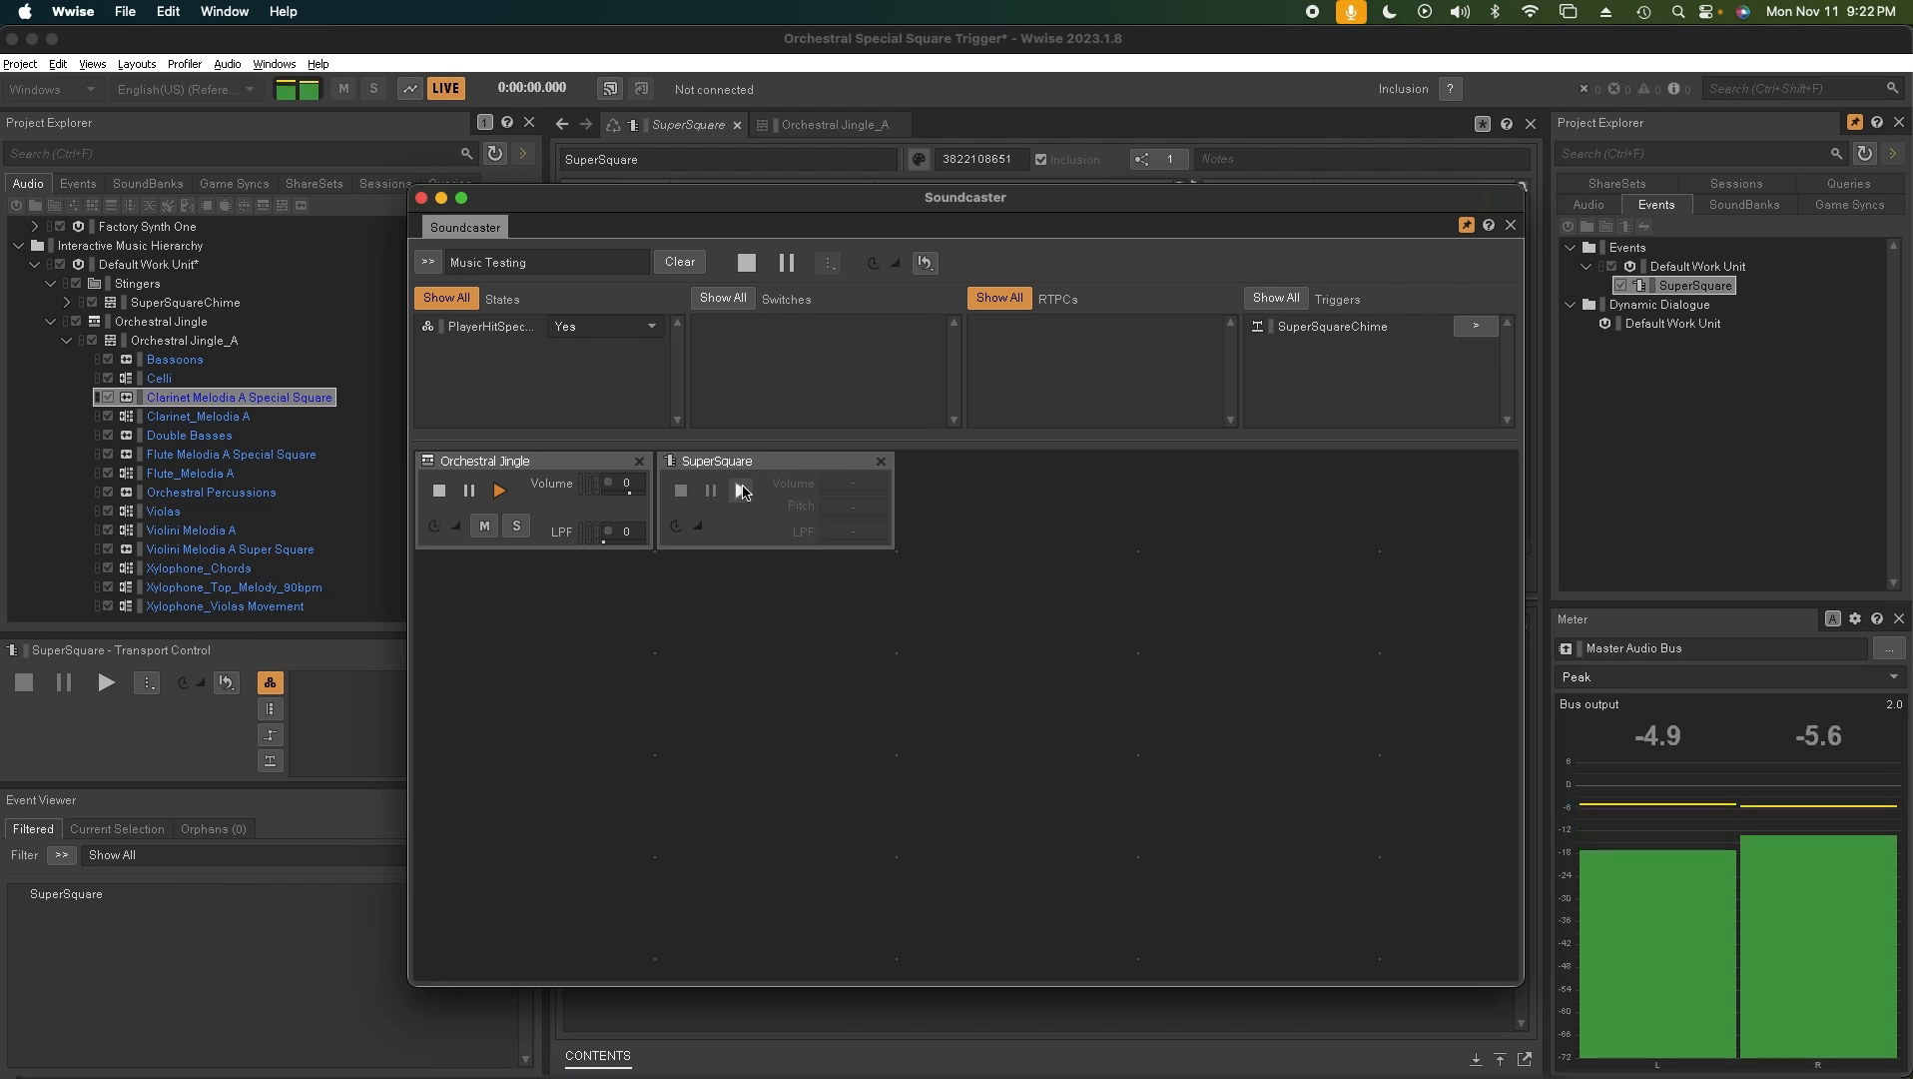
{"action": "left_click", "coordinate": [619, 326]}
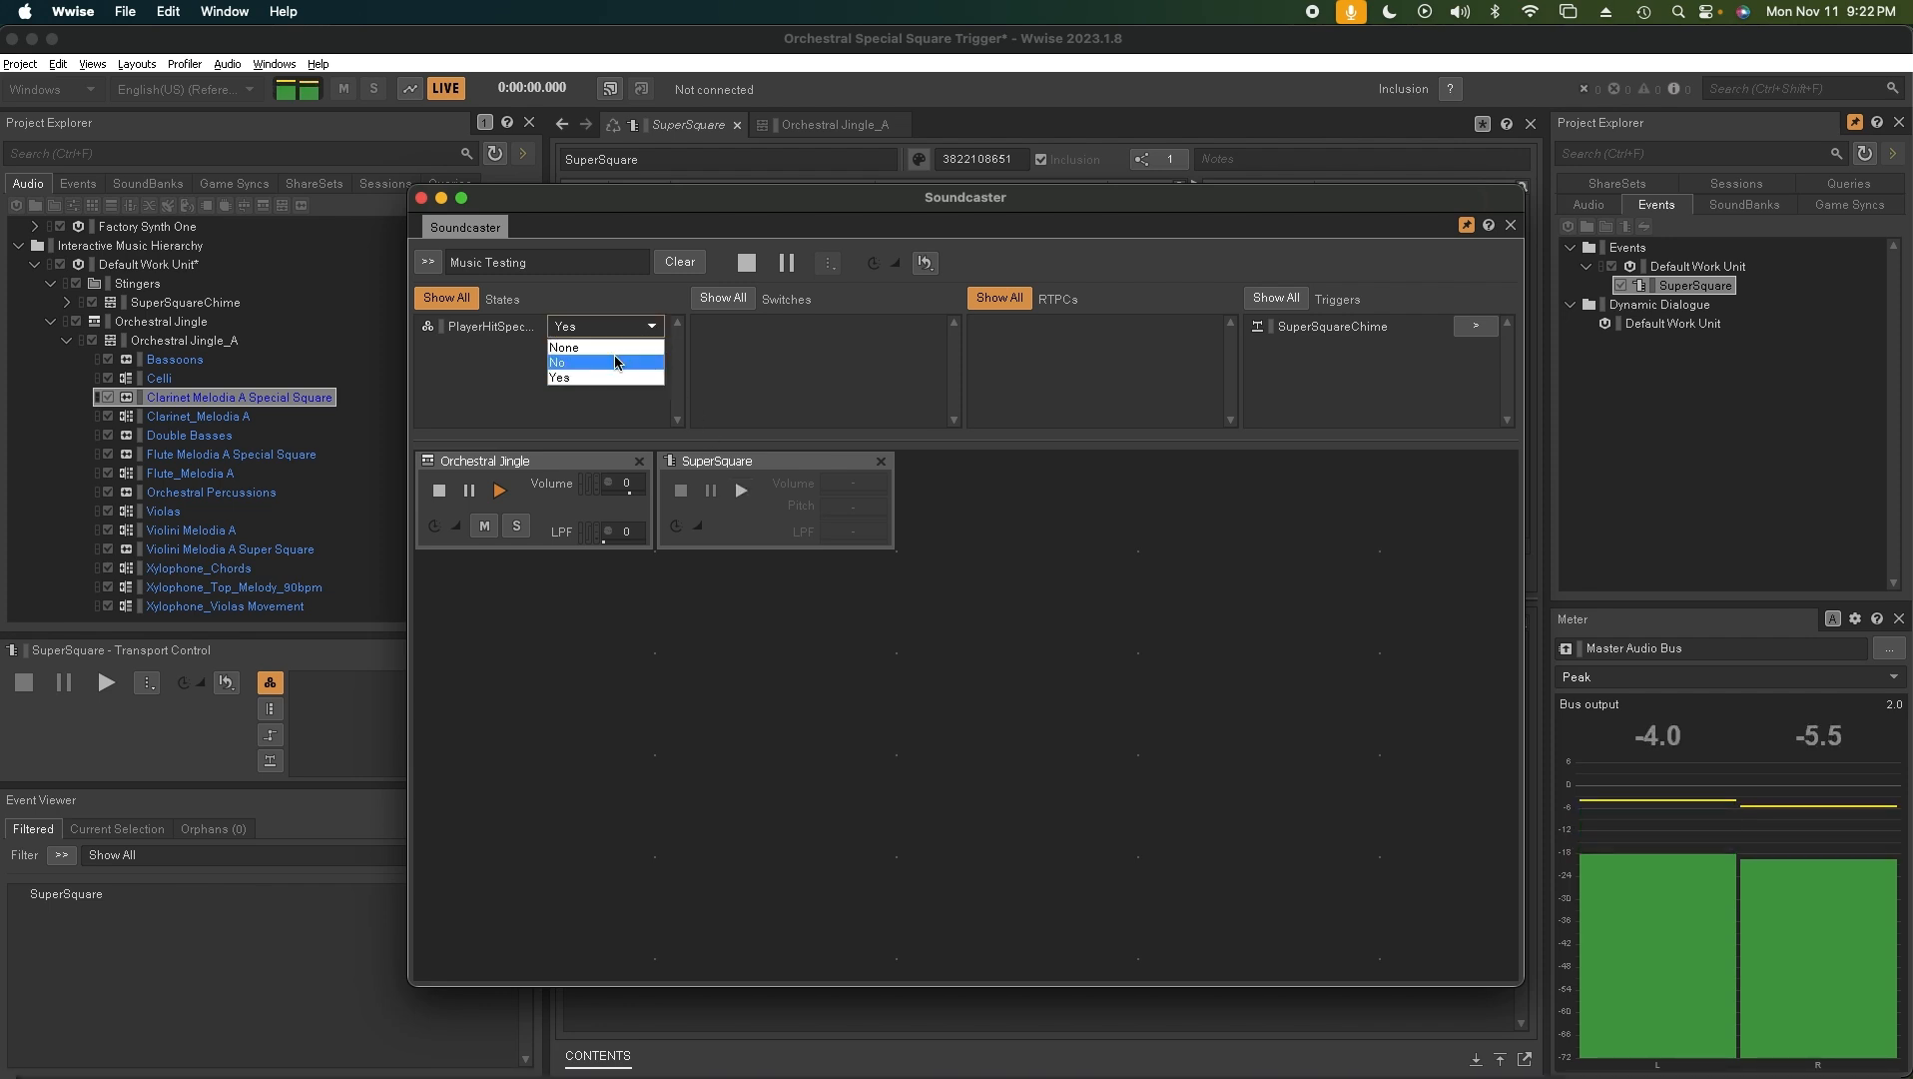
{"action": "left_click", "coordinate": [600, 358]}
{"action": "left_click", "coordinate": [470, 489]}
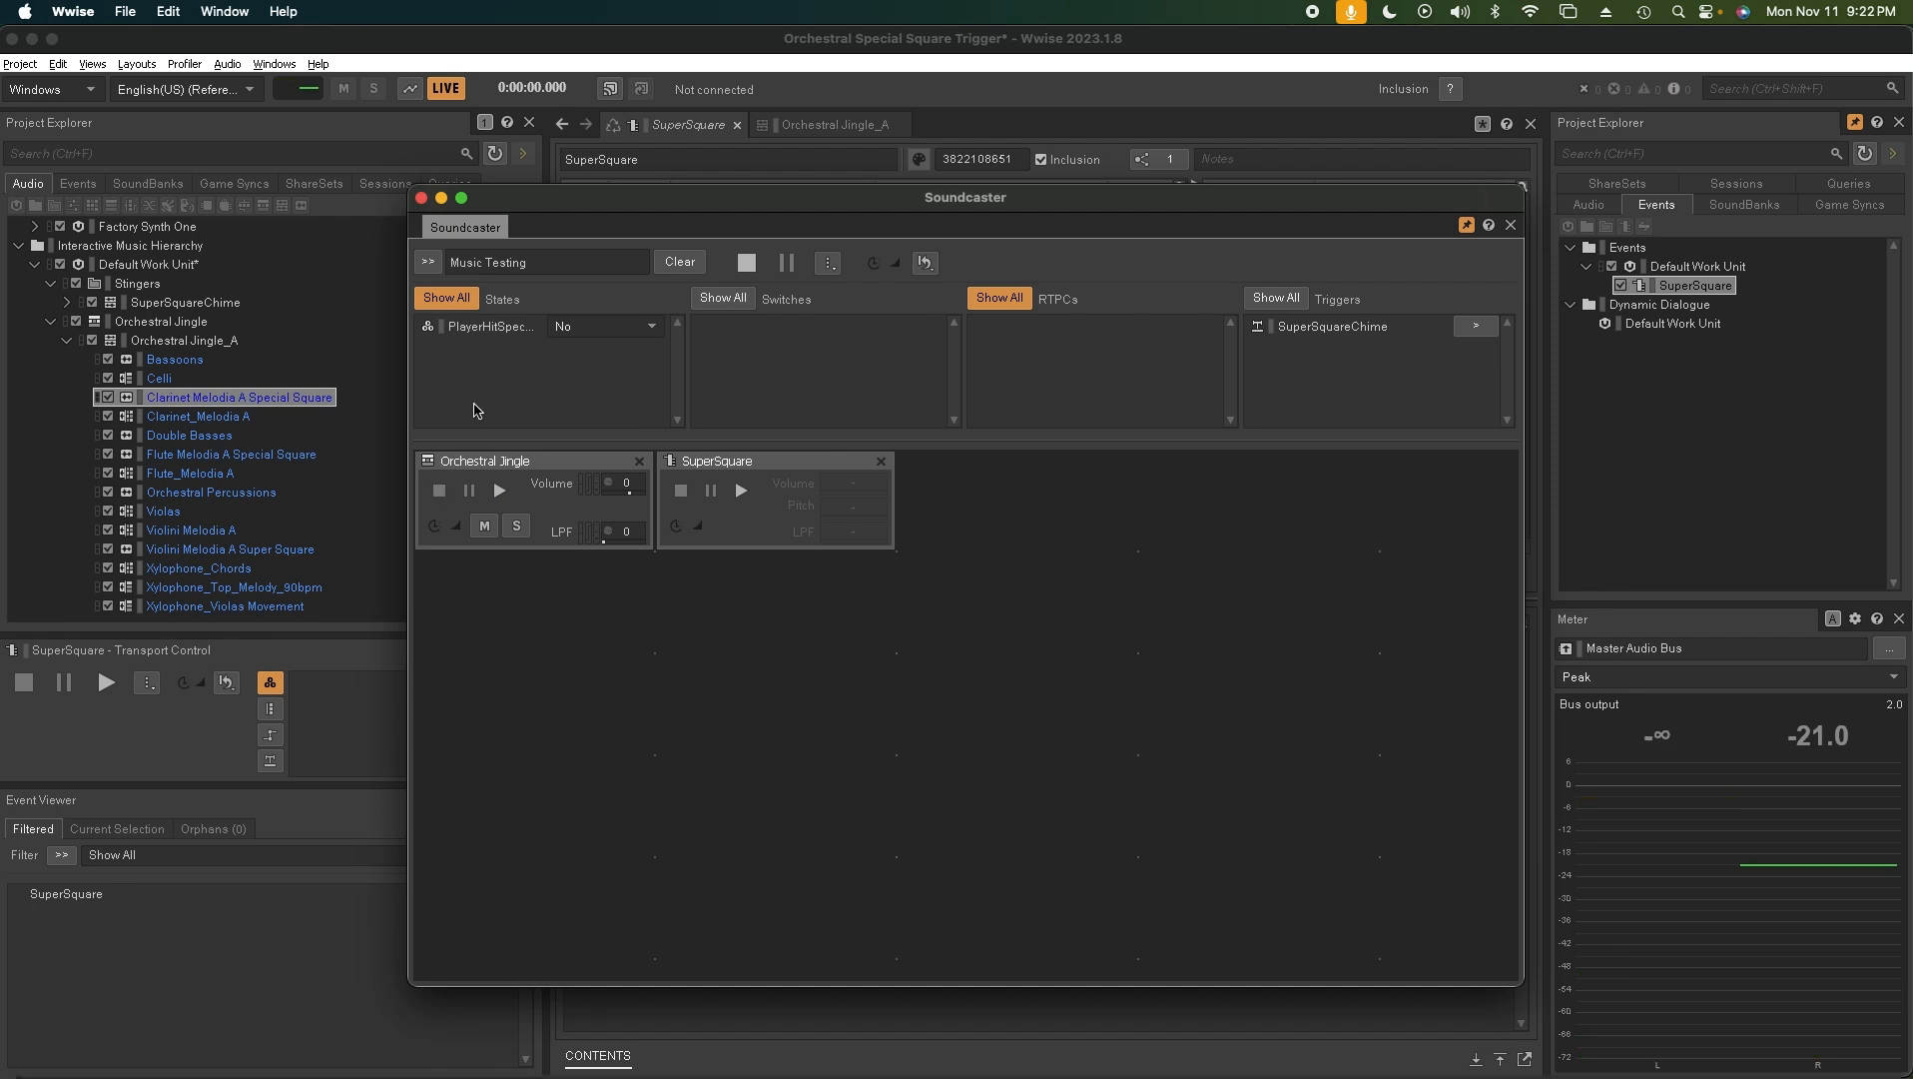
{"action": "left_click", "coordinate": [422, 198]}
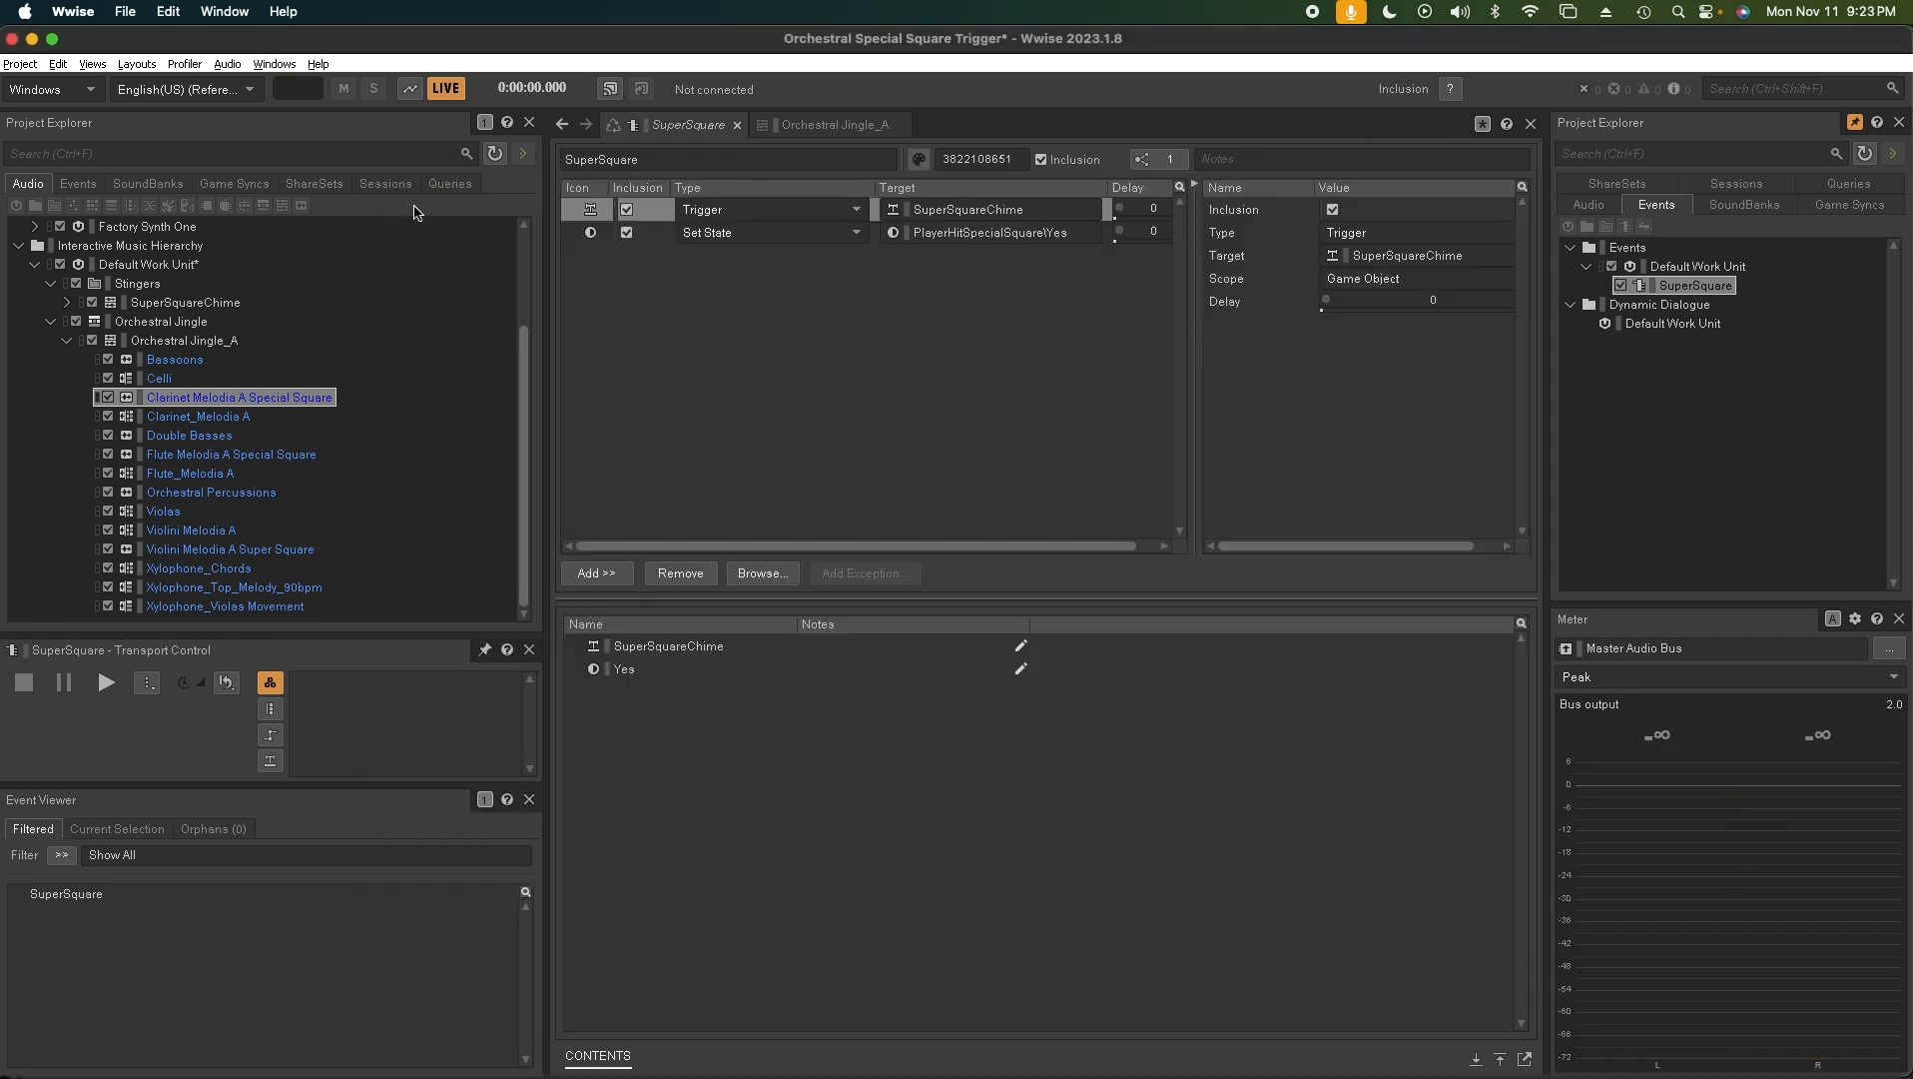
Audition the SuperSquareChime segment in the Stingers folder several times, with the Orchestral Jingle_A track list collapsed
{"action": "left_click", "coordinate": [67, 341]}
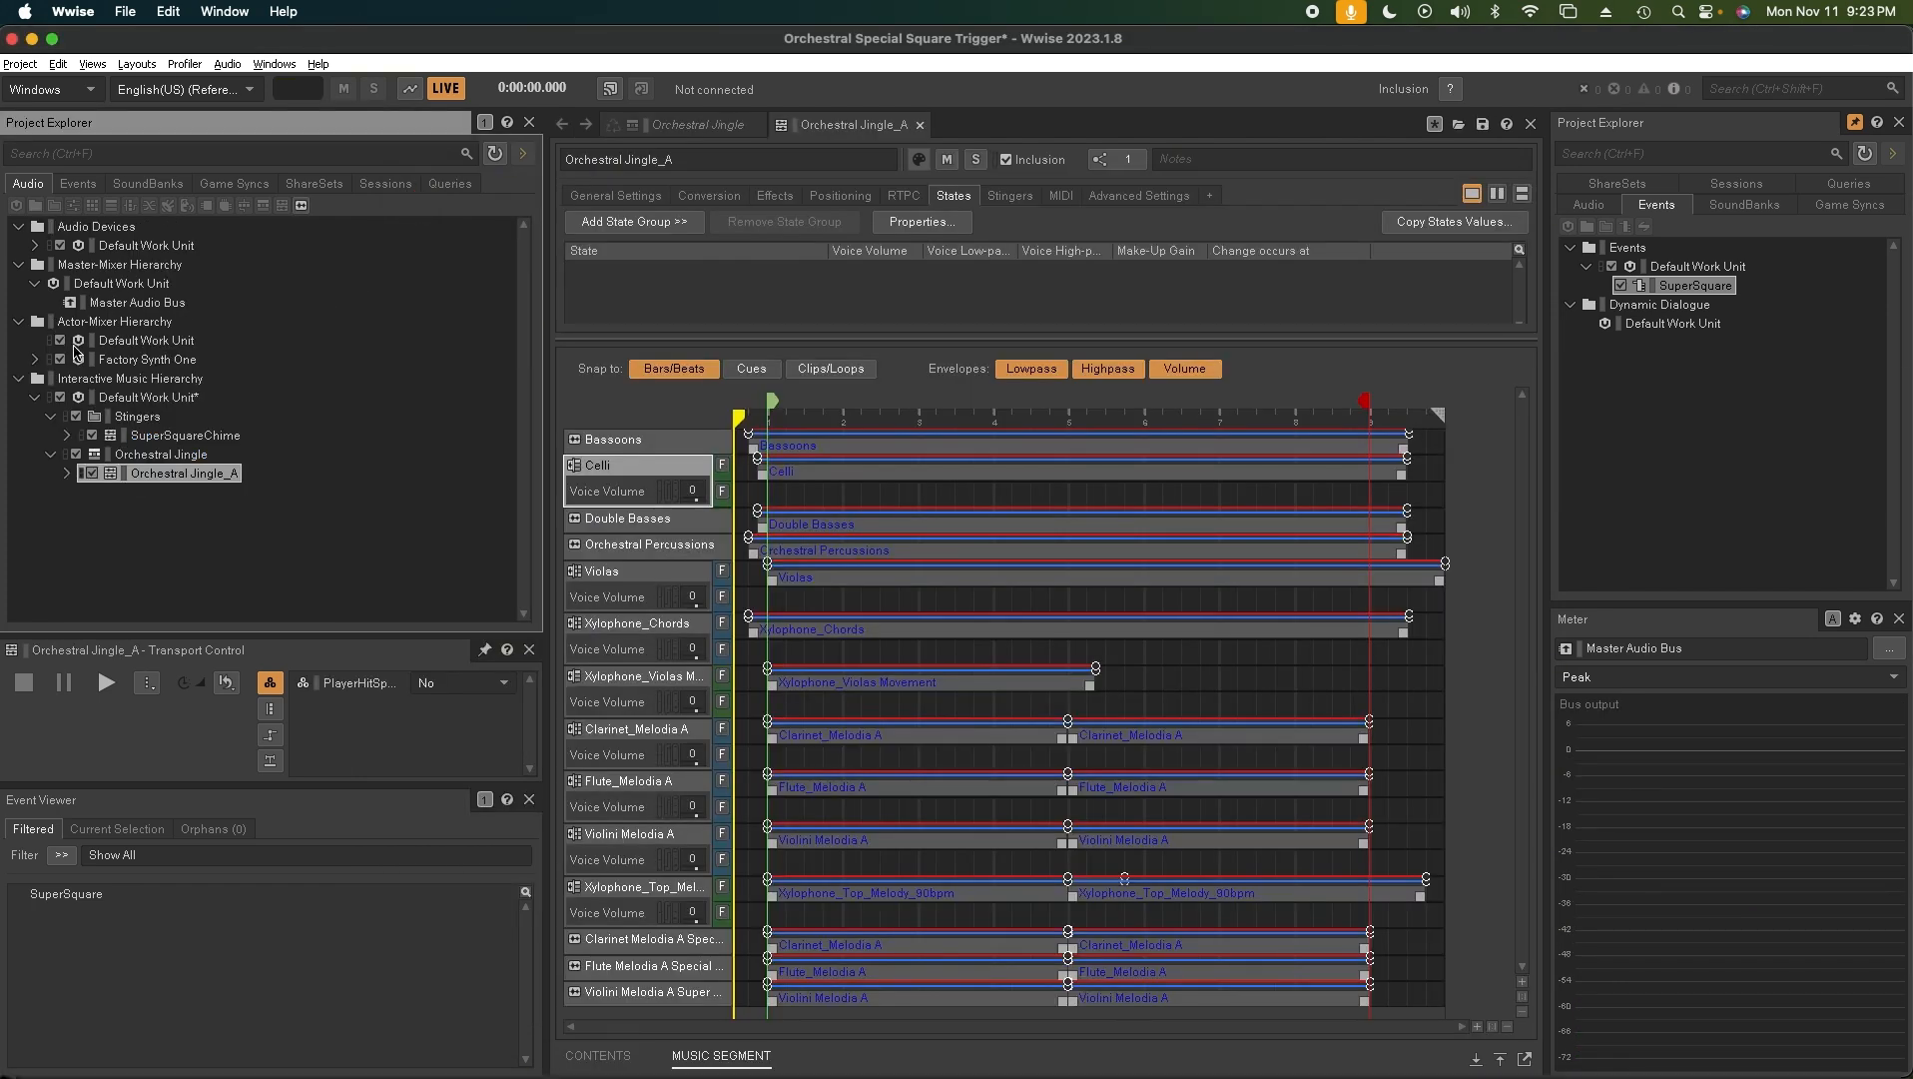
{"action": "left_click", "coordinate": [180, 438]}
{"action": "key", "text": "space"}
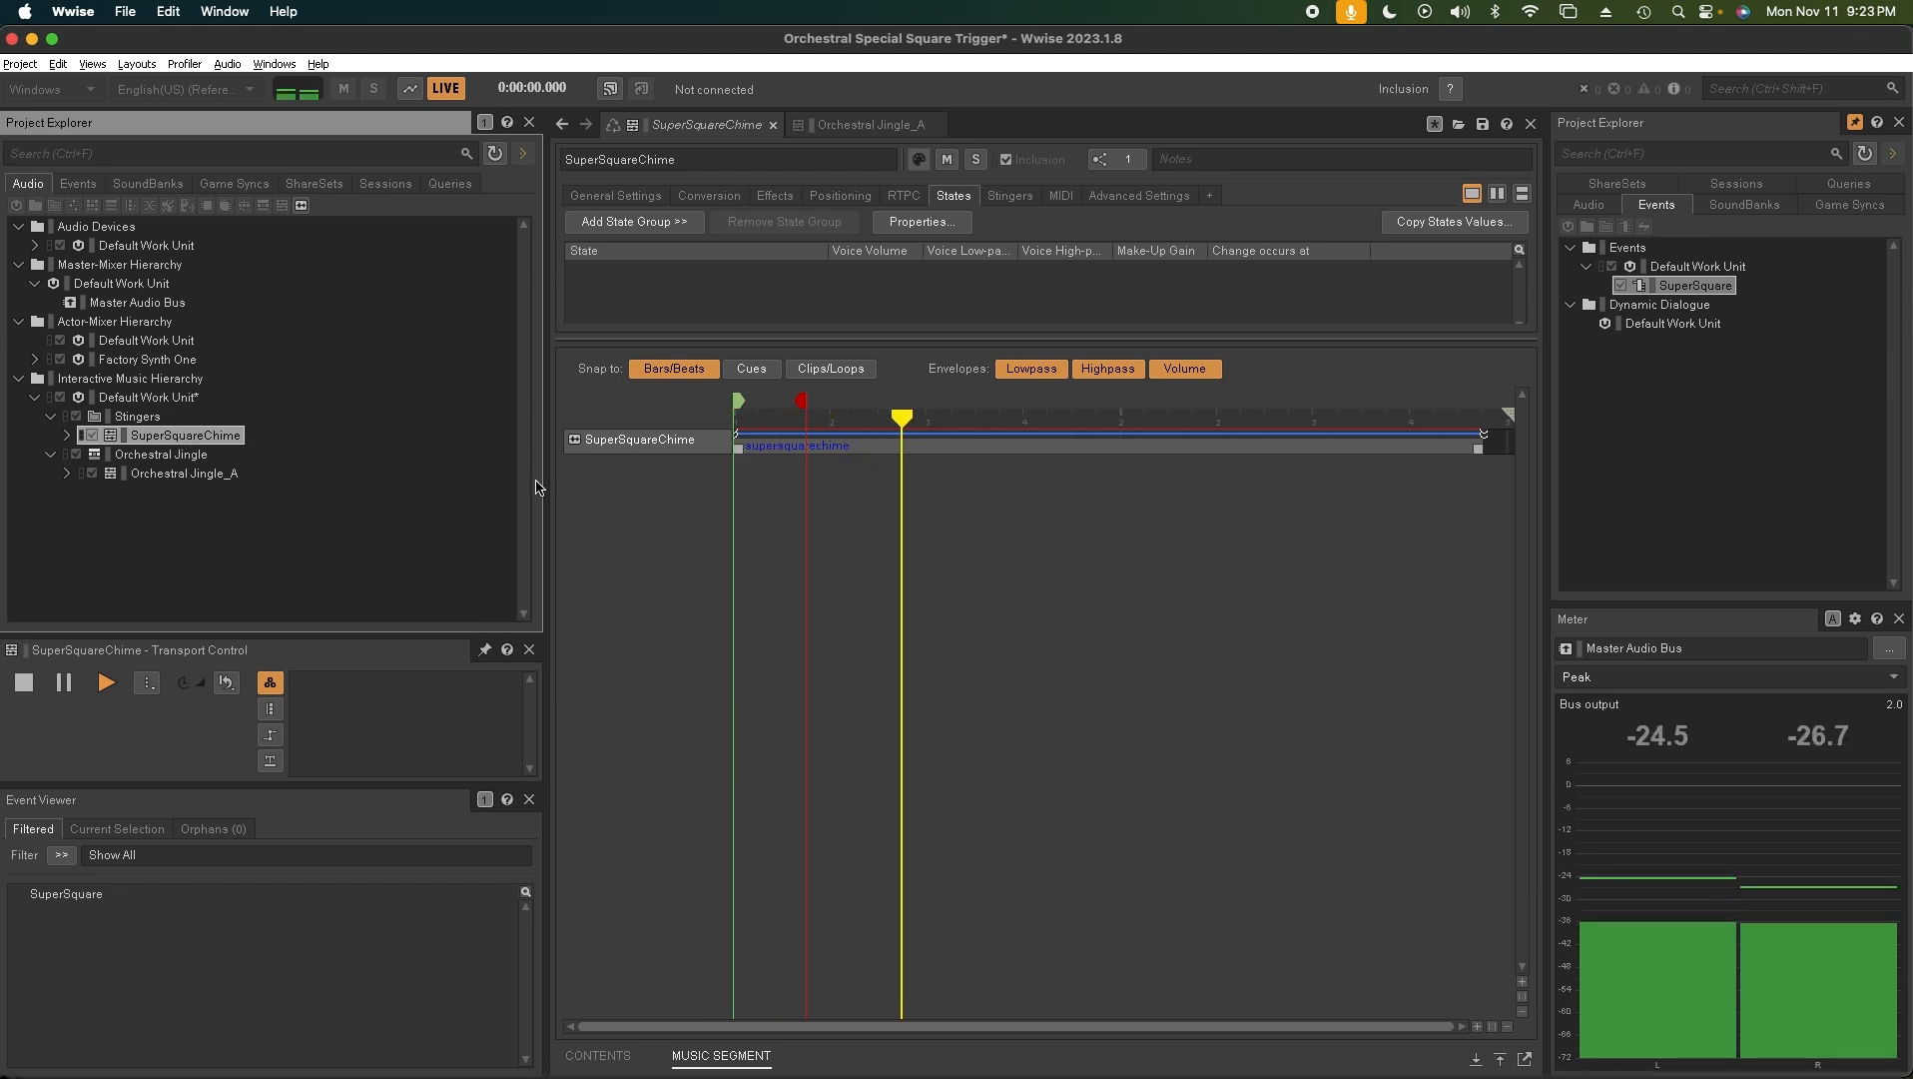
{"action": "key", "text": "space"}
{"action": "key", "text": "space"}
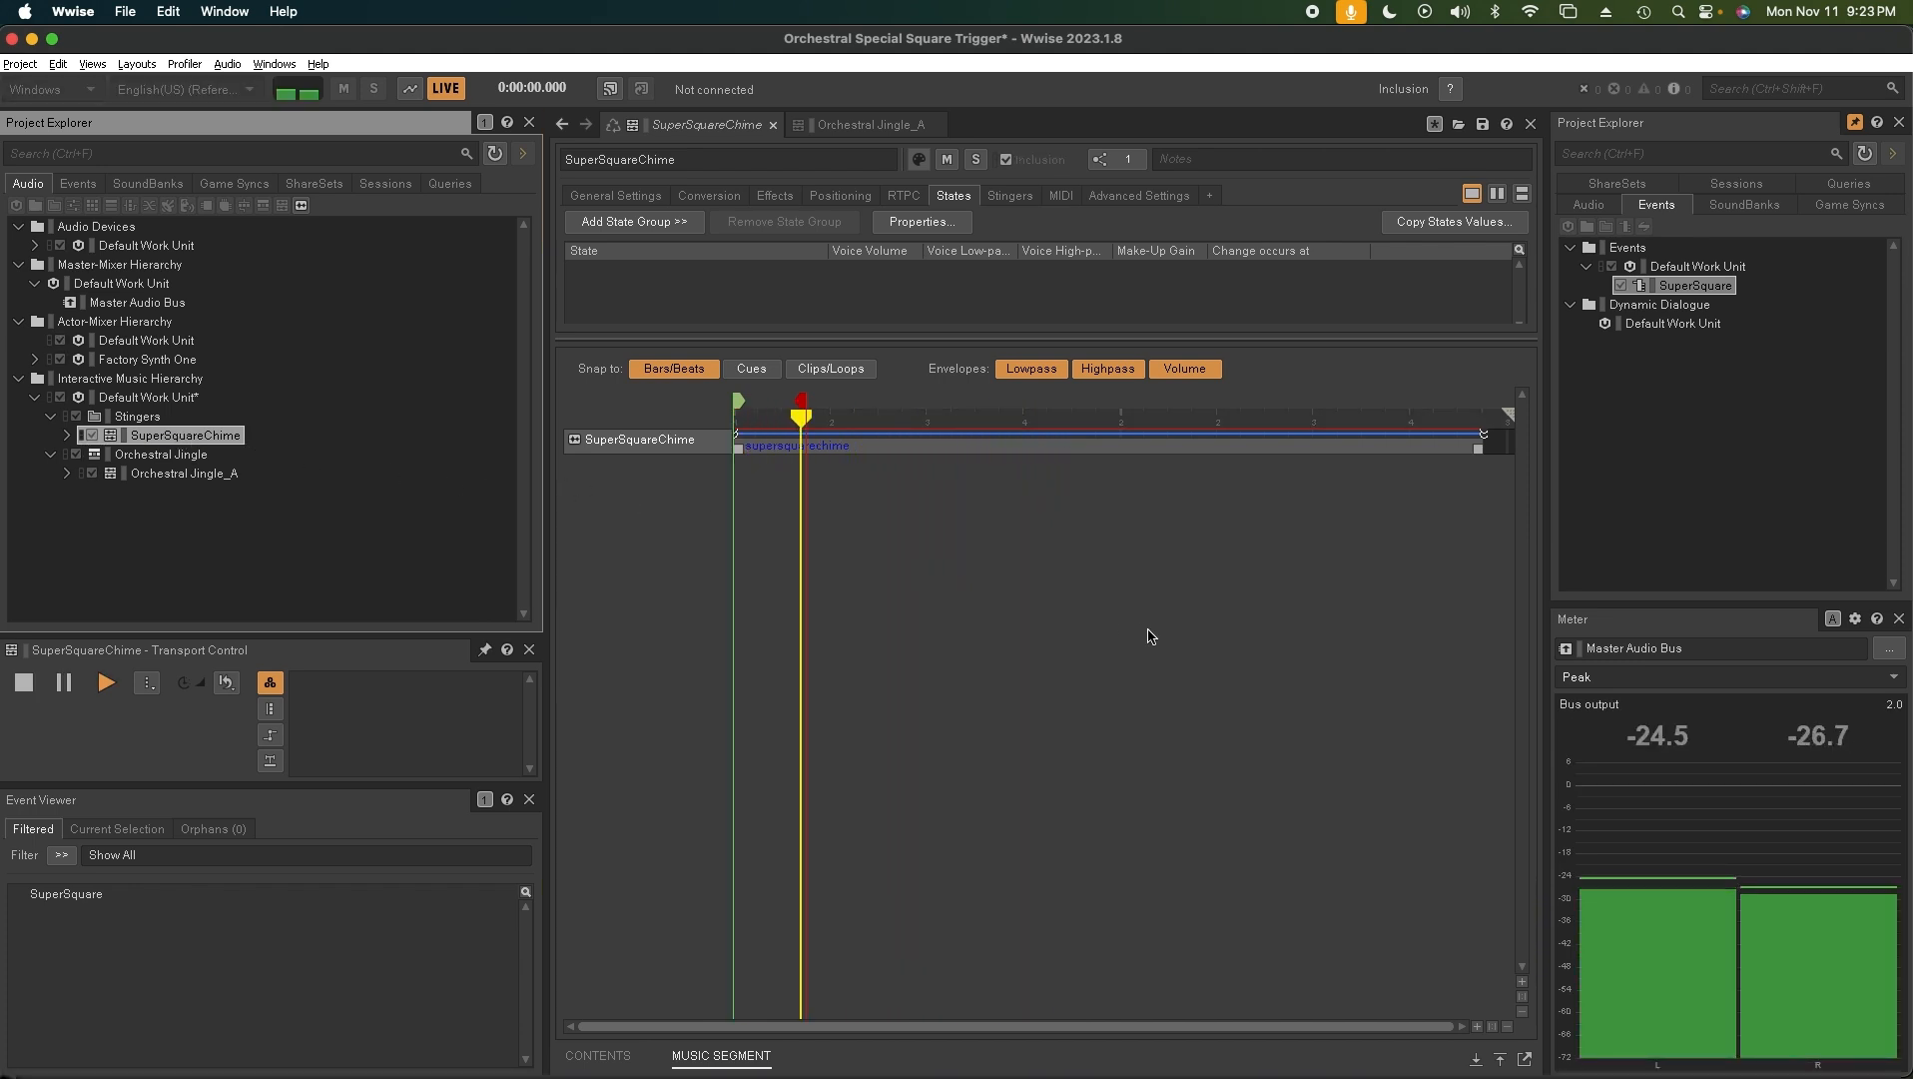
{"action": "key", "text": "space"}
{"action": "key", "text": "space"}
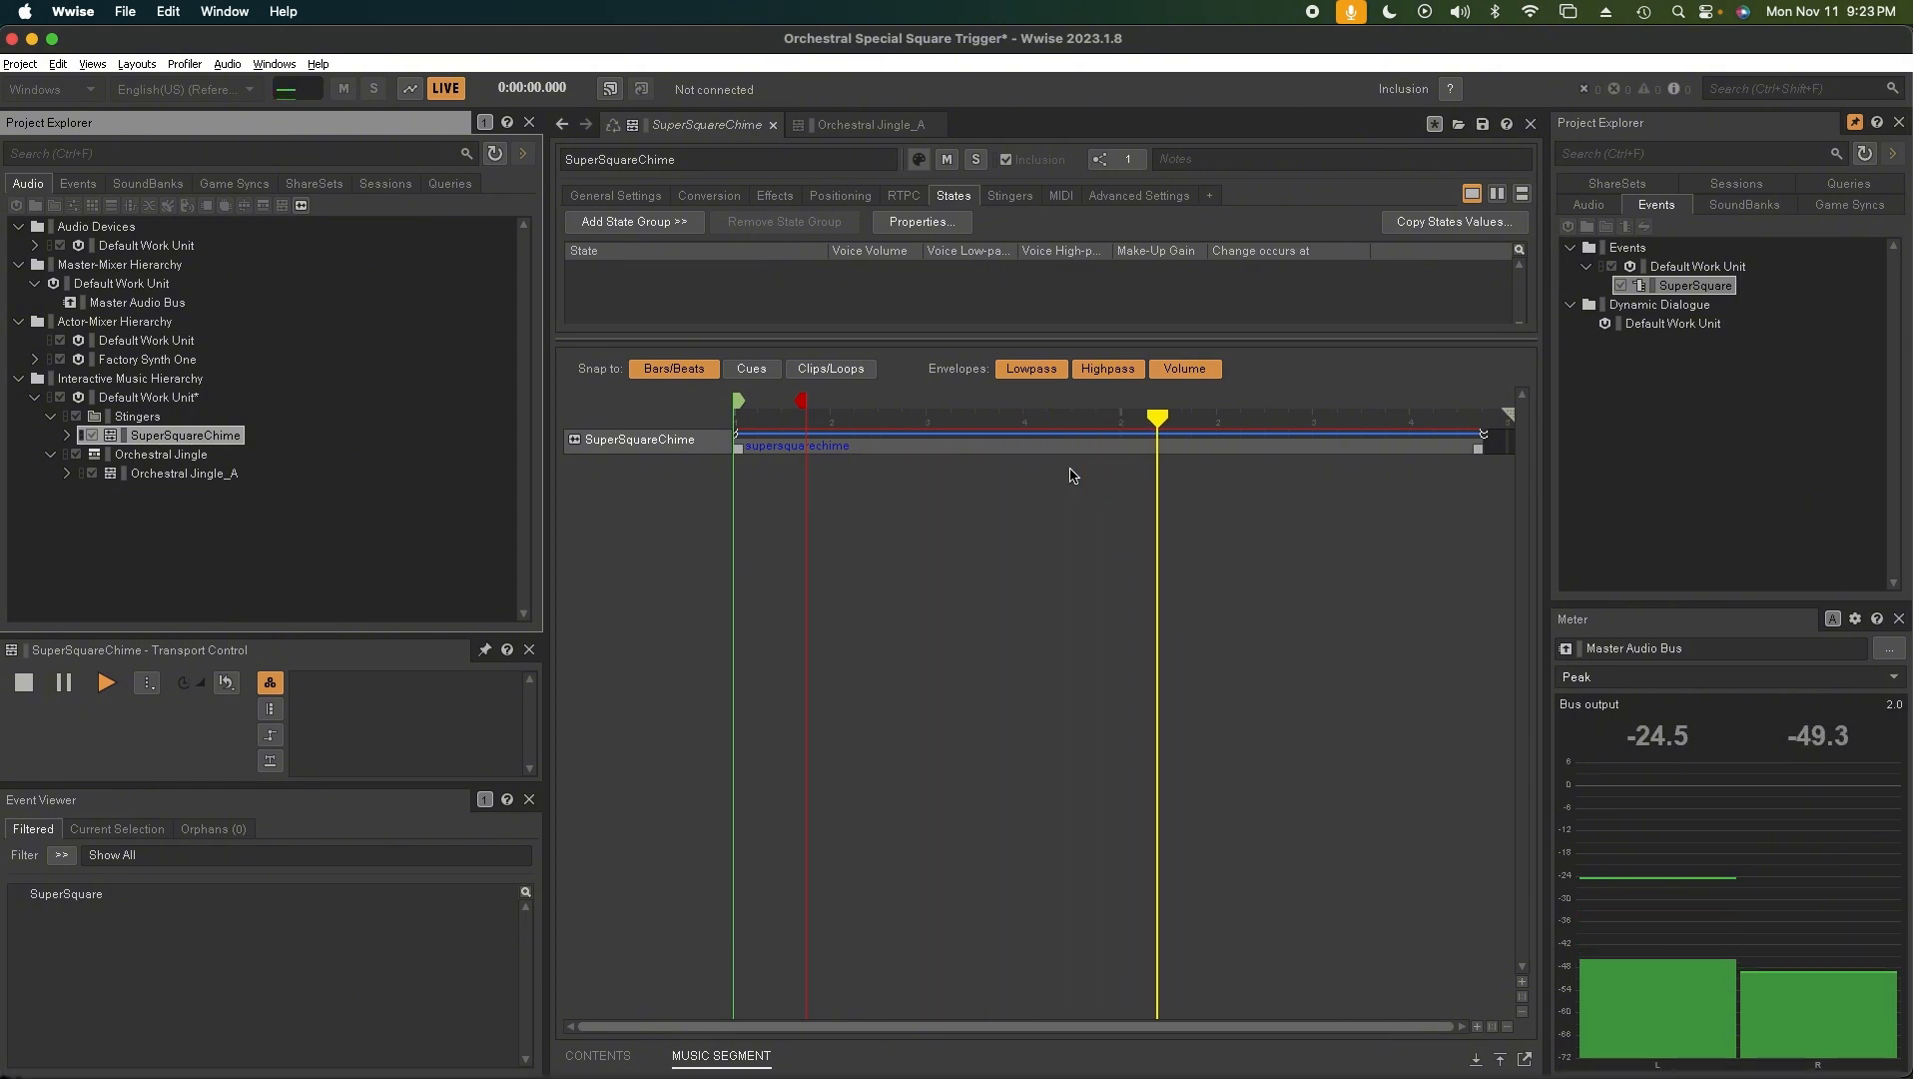
{"action": "key", "text": "space"}
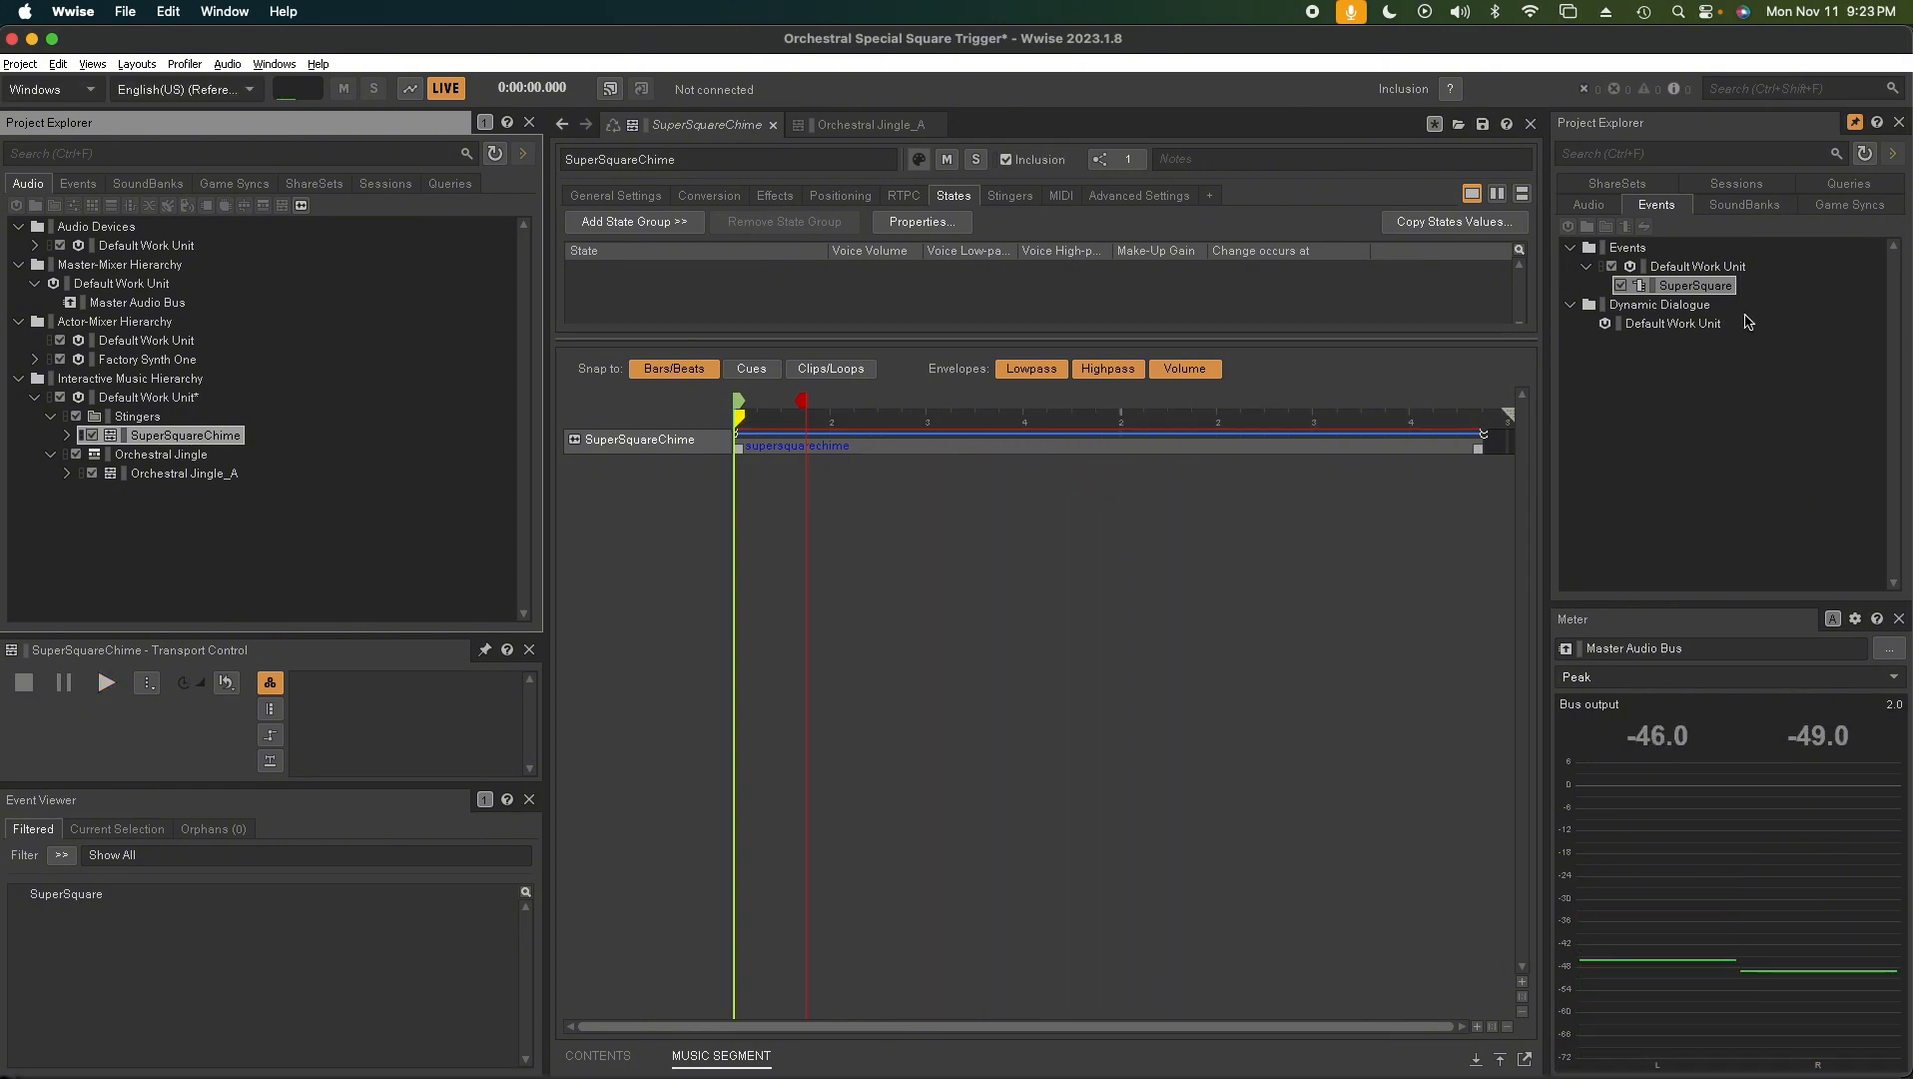
Inspect the SuperSquareChime trigger and the PlayerHitSpecialSquare state group among the game syncs
{"action": "left_click", "coordinate": [1837, 206]}
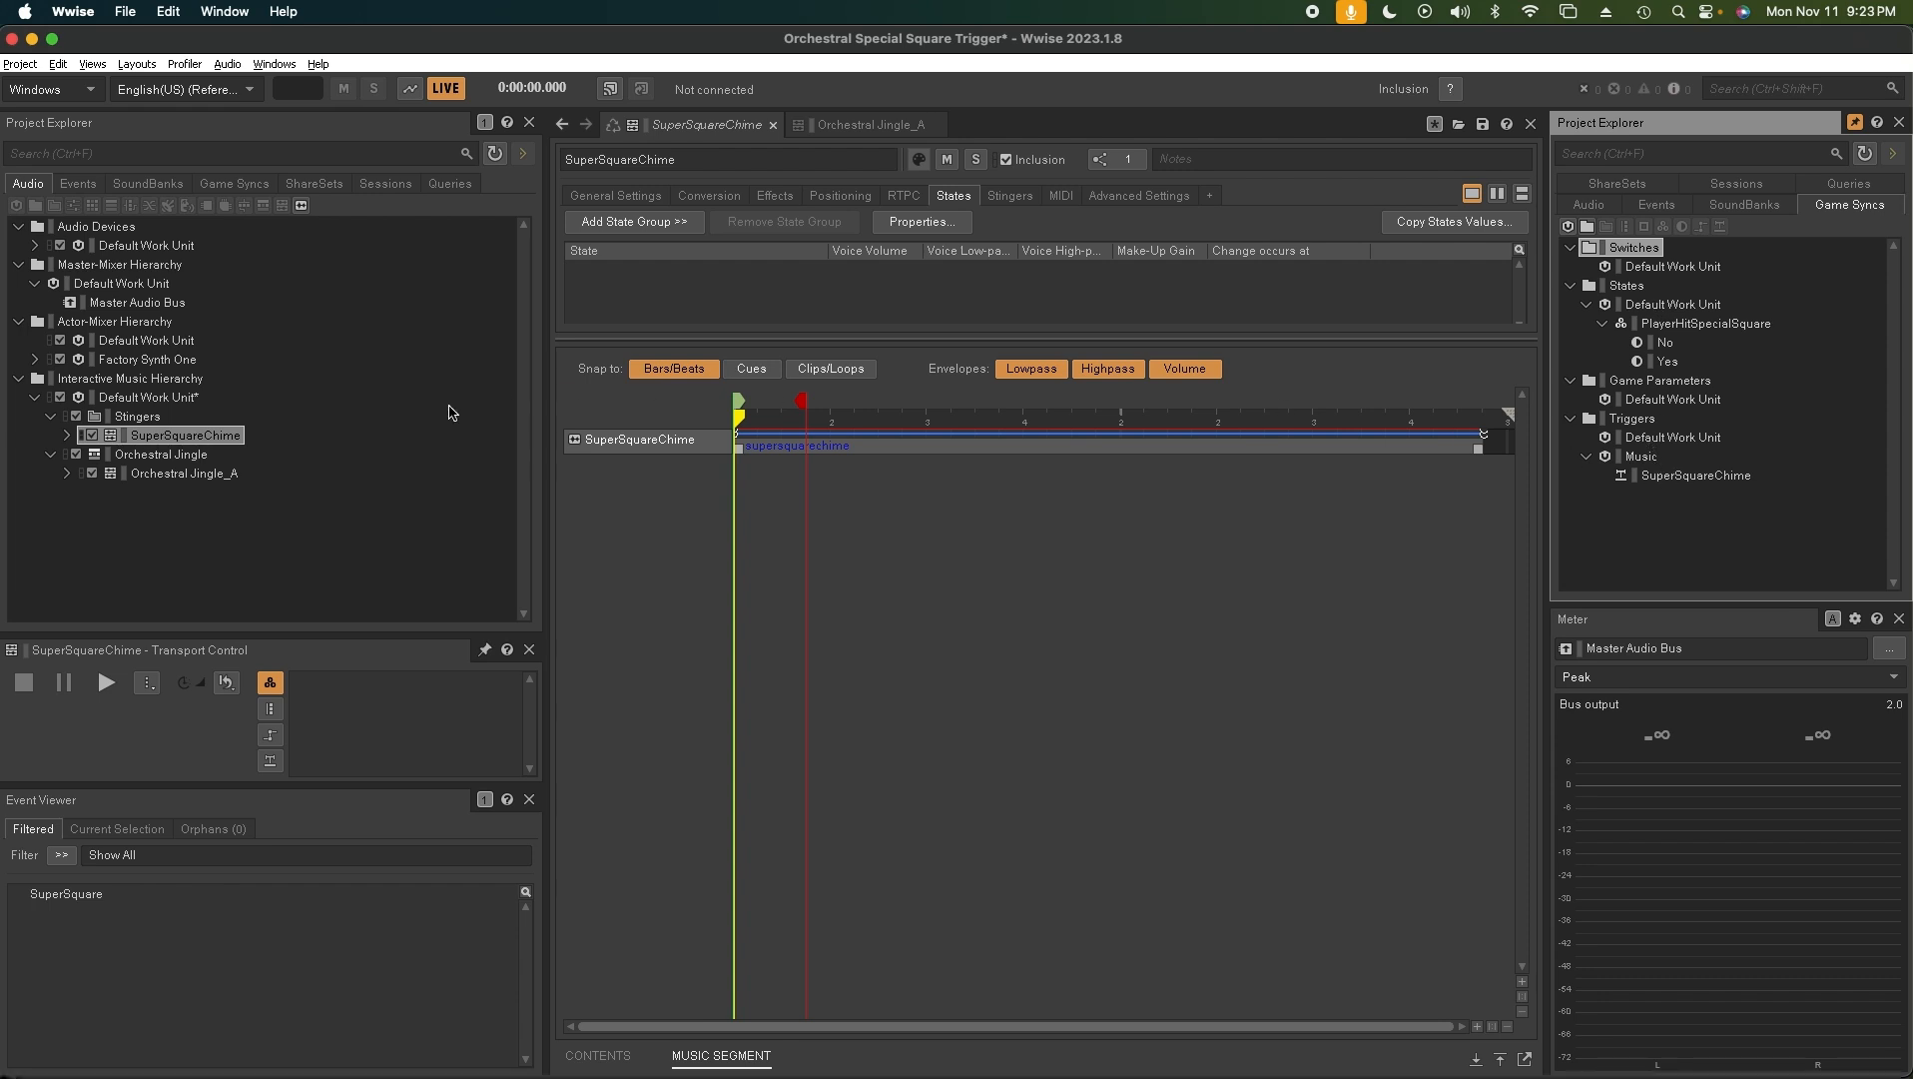
{"action": "left_click", "coordinate": [1698, 476]}
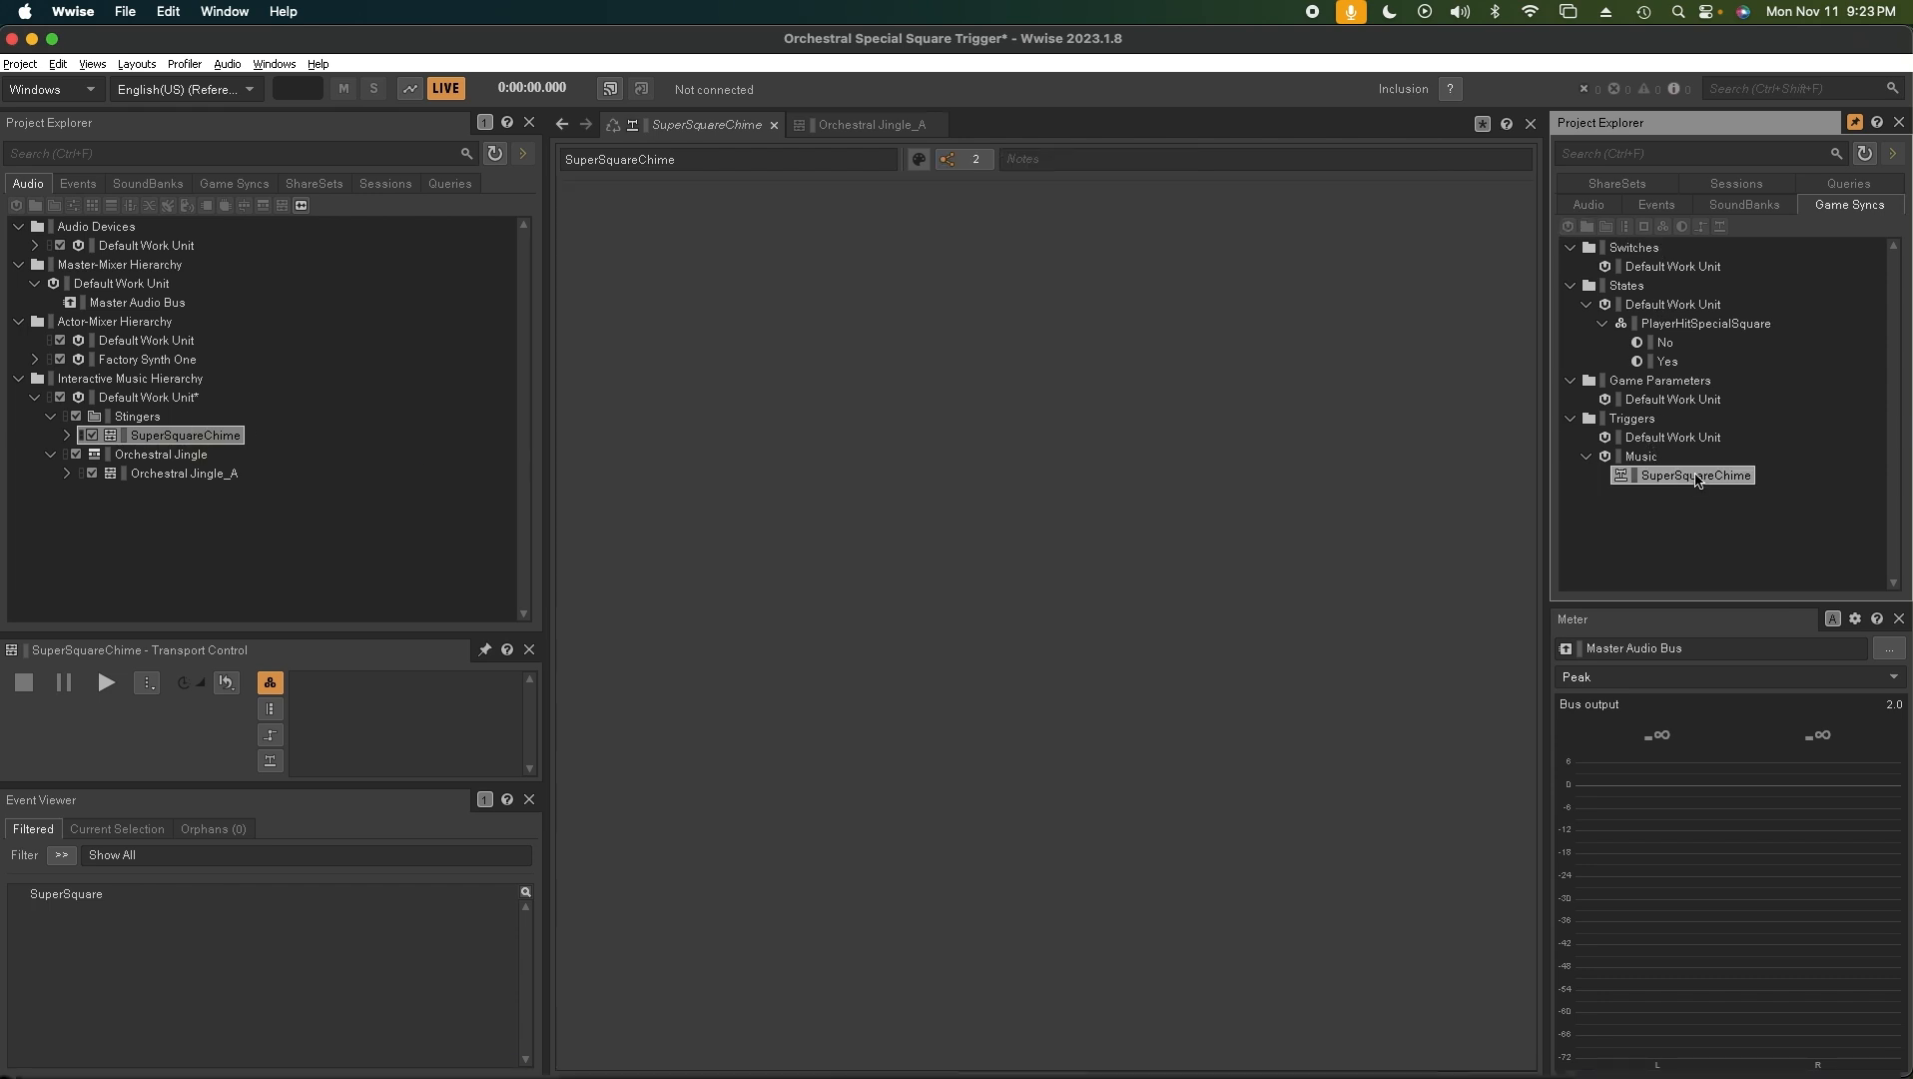
{"action": "left_click", "coordinate": [1658, 325]}
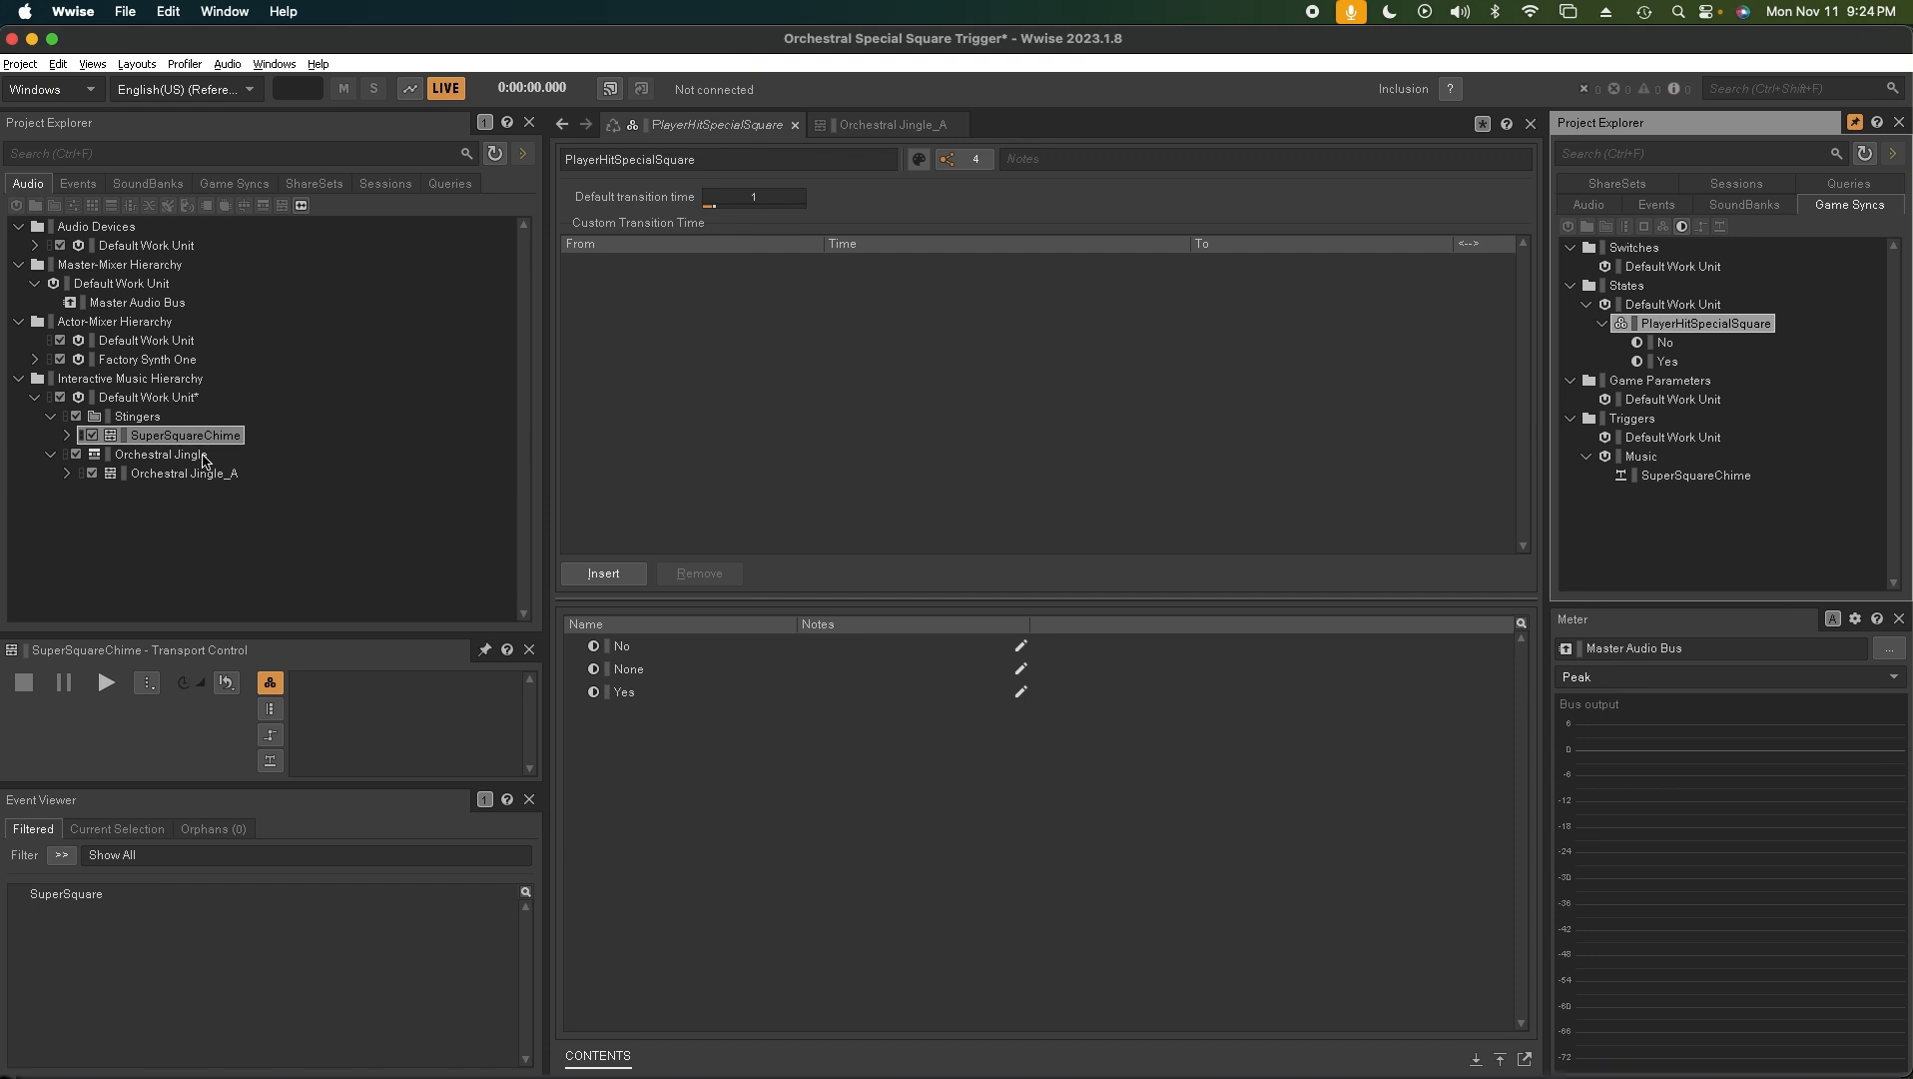
Review the stinger setup of the Orchestral Jingle playlist and compare the SuperSquare event's actions with the SuperSquareChime segment
{"action": "left_click", "coordinate": [203, 460]}
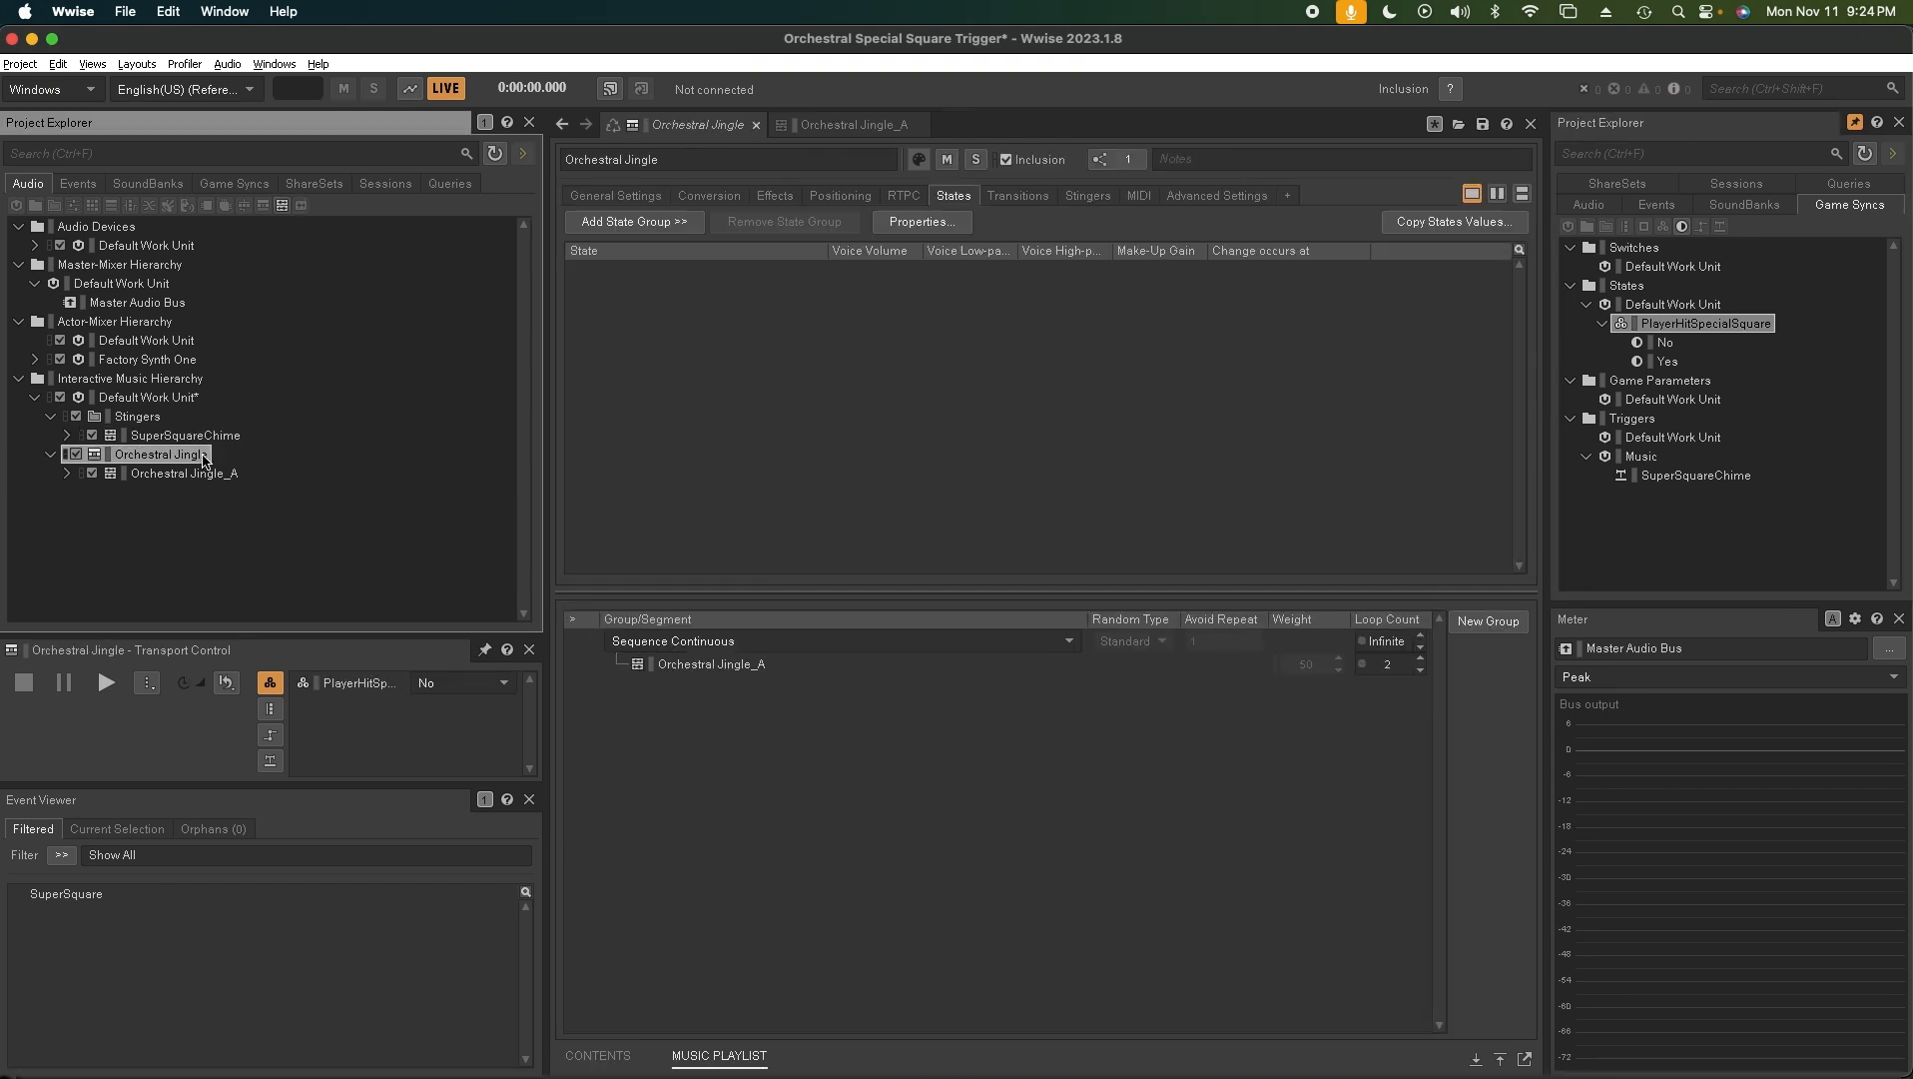
{"action": "left_click", "coordinate": [1076, 197]}
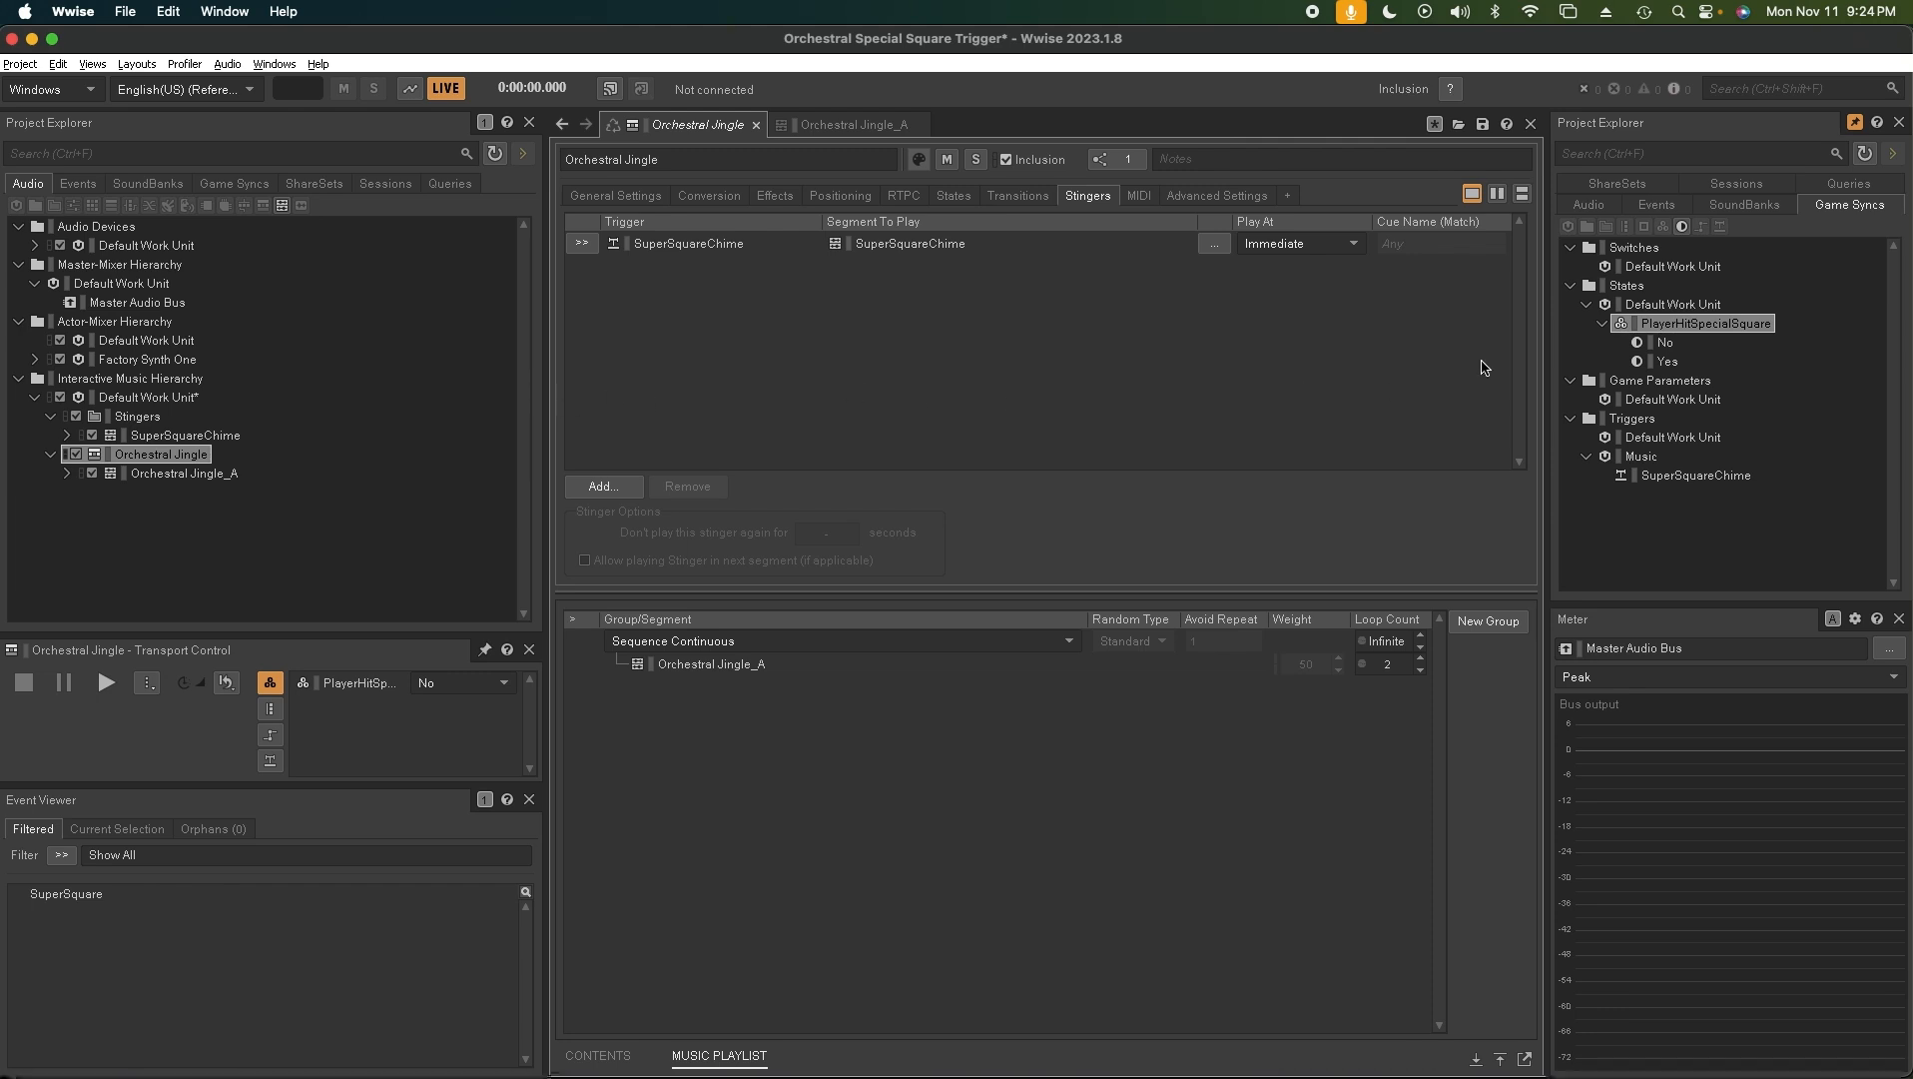
{"action": "left_click", "coordinate": [1653, 205]}
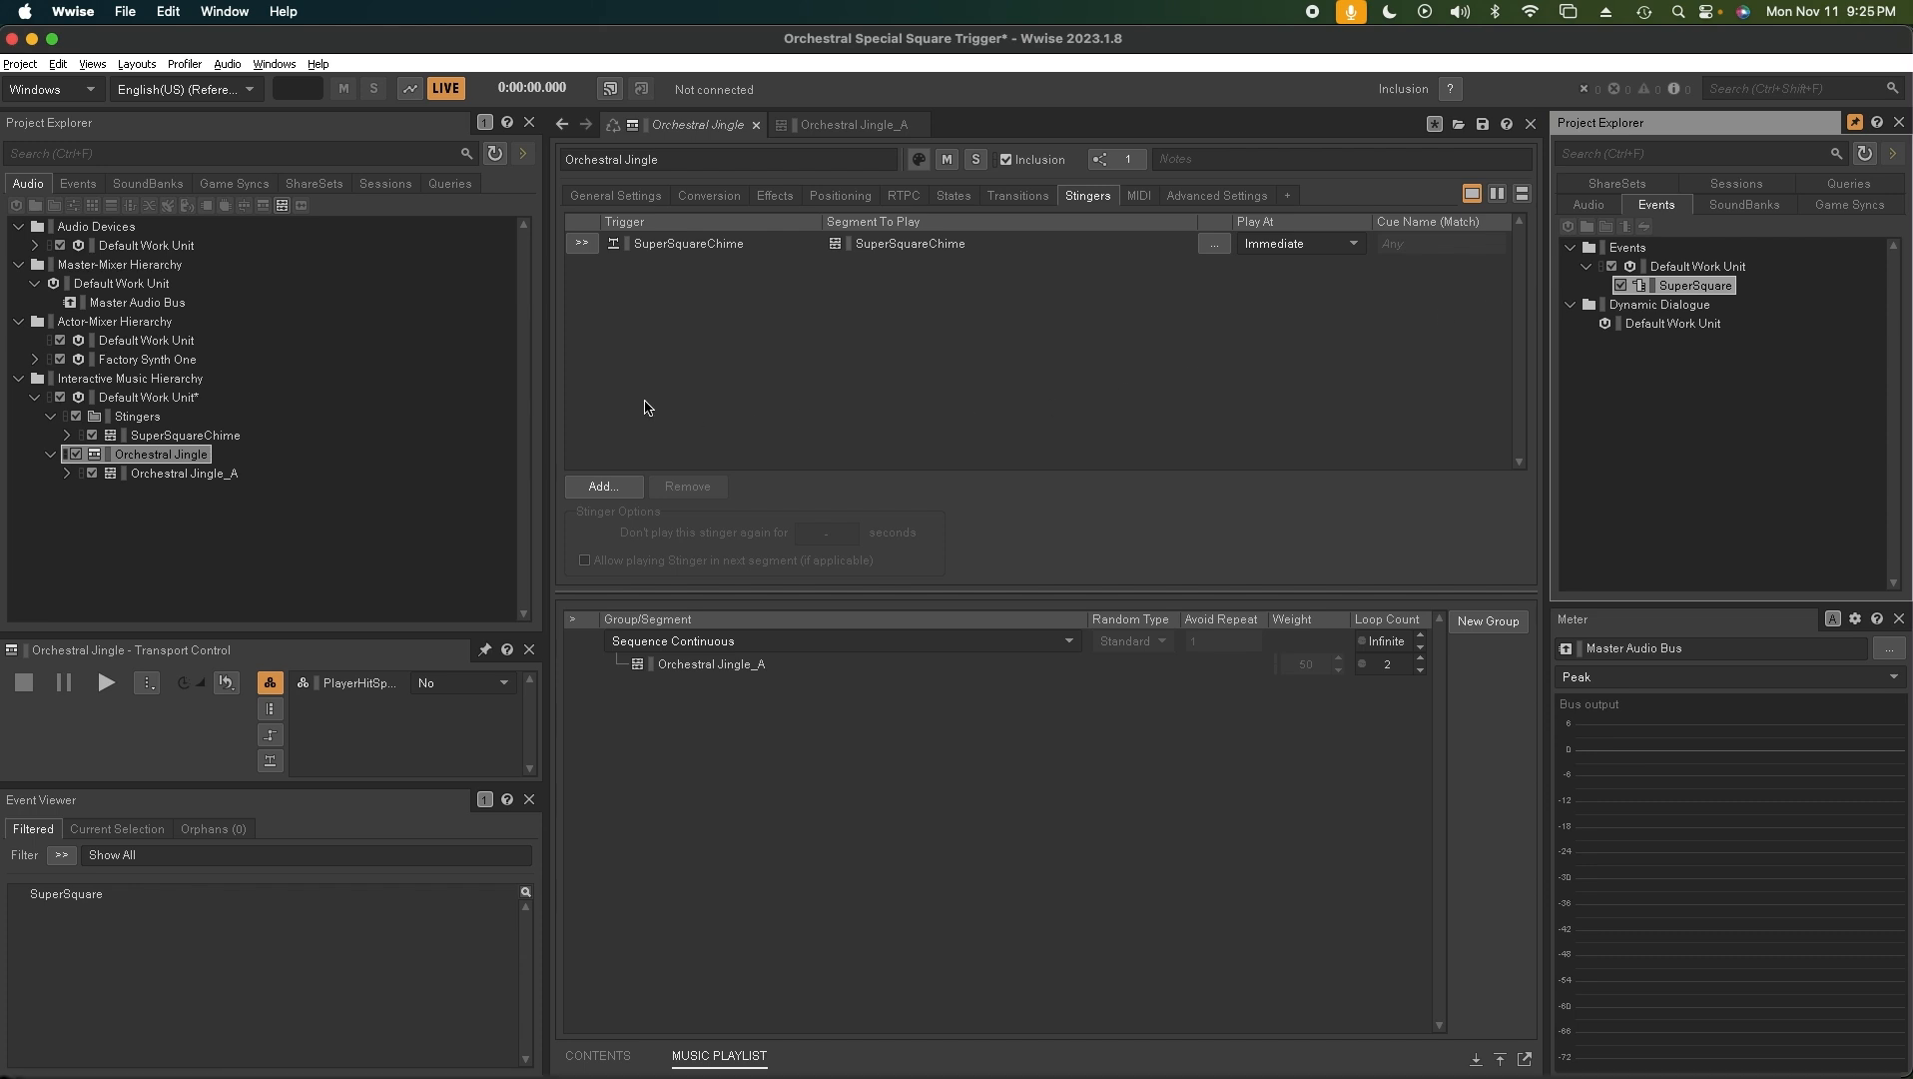
{"action": "double_click", "coordinate": [1678, 288]}
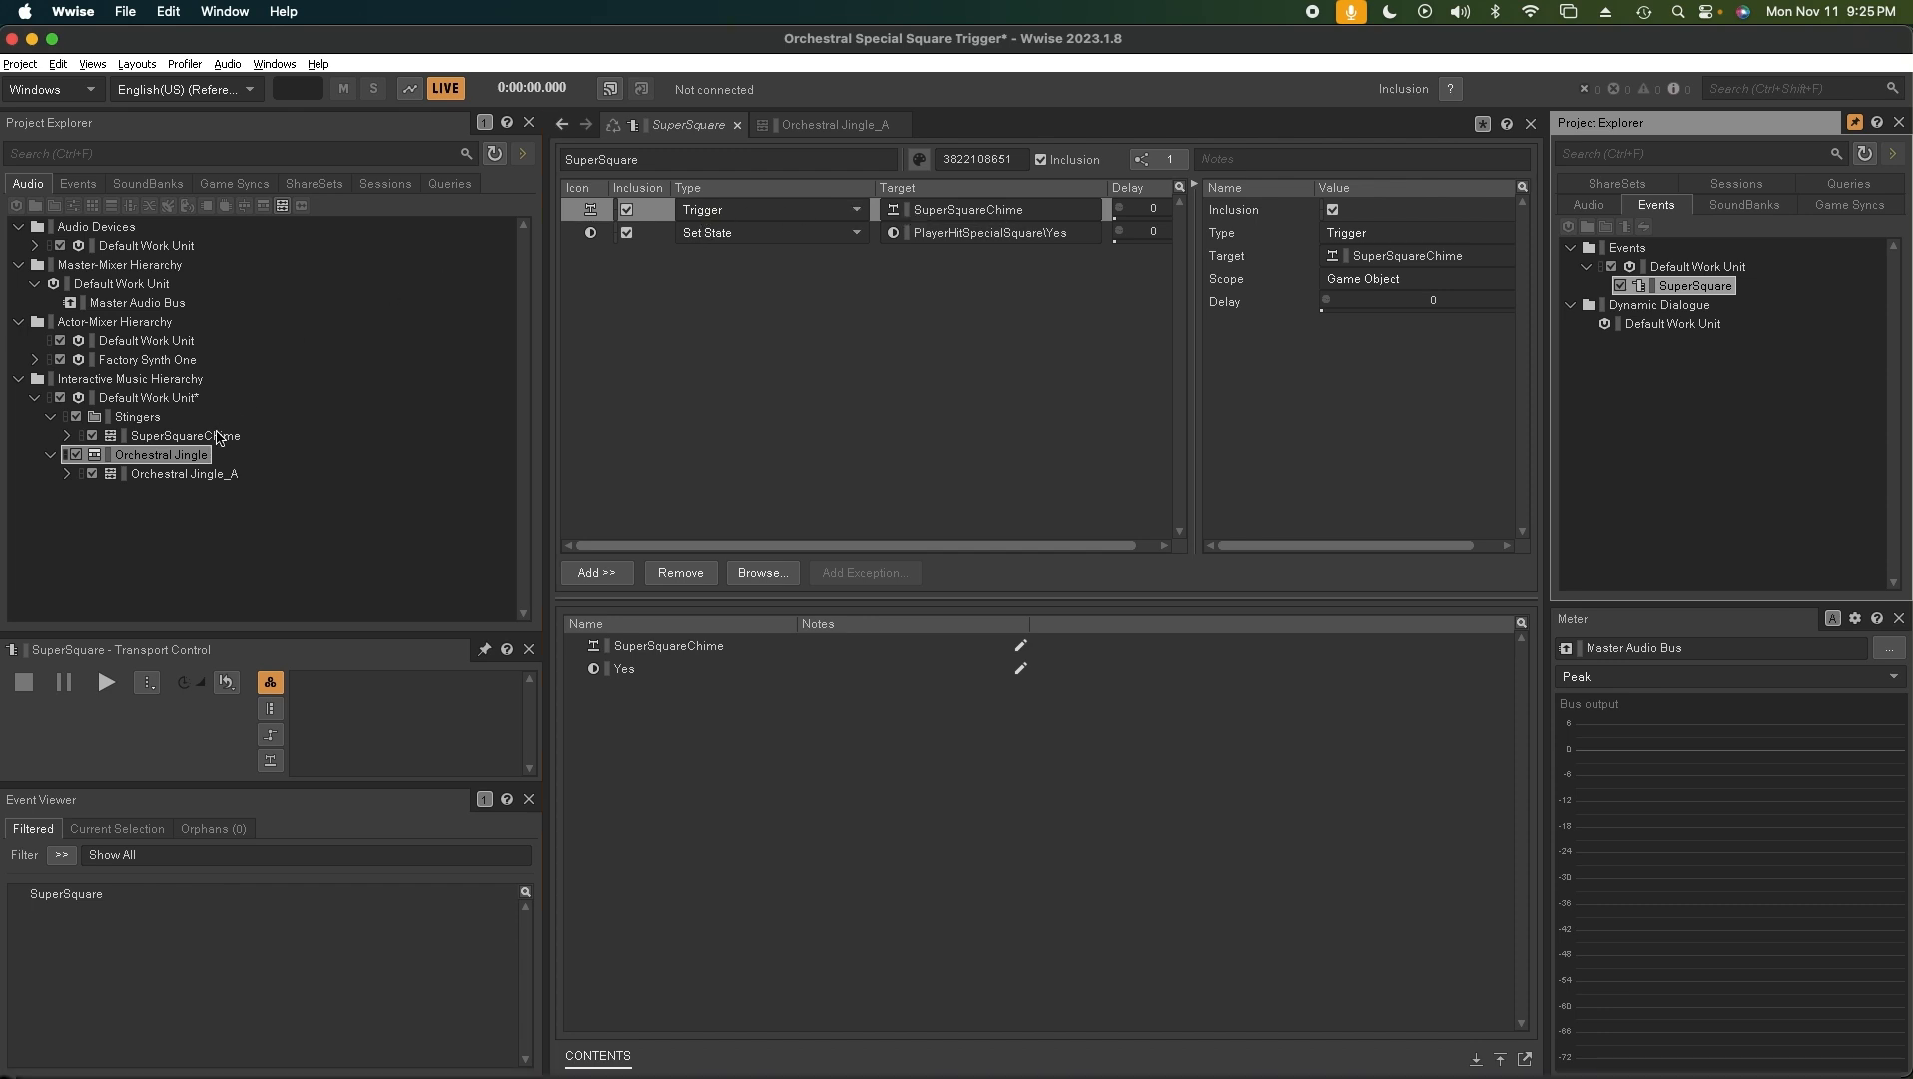
{"action": "left_click", "coordinate": [185, 436]}
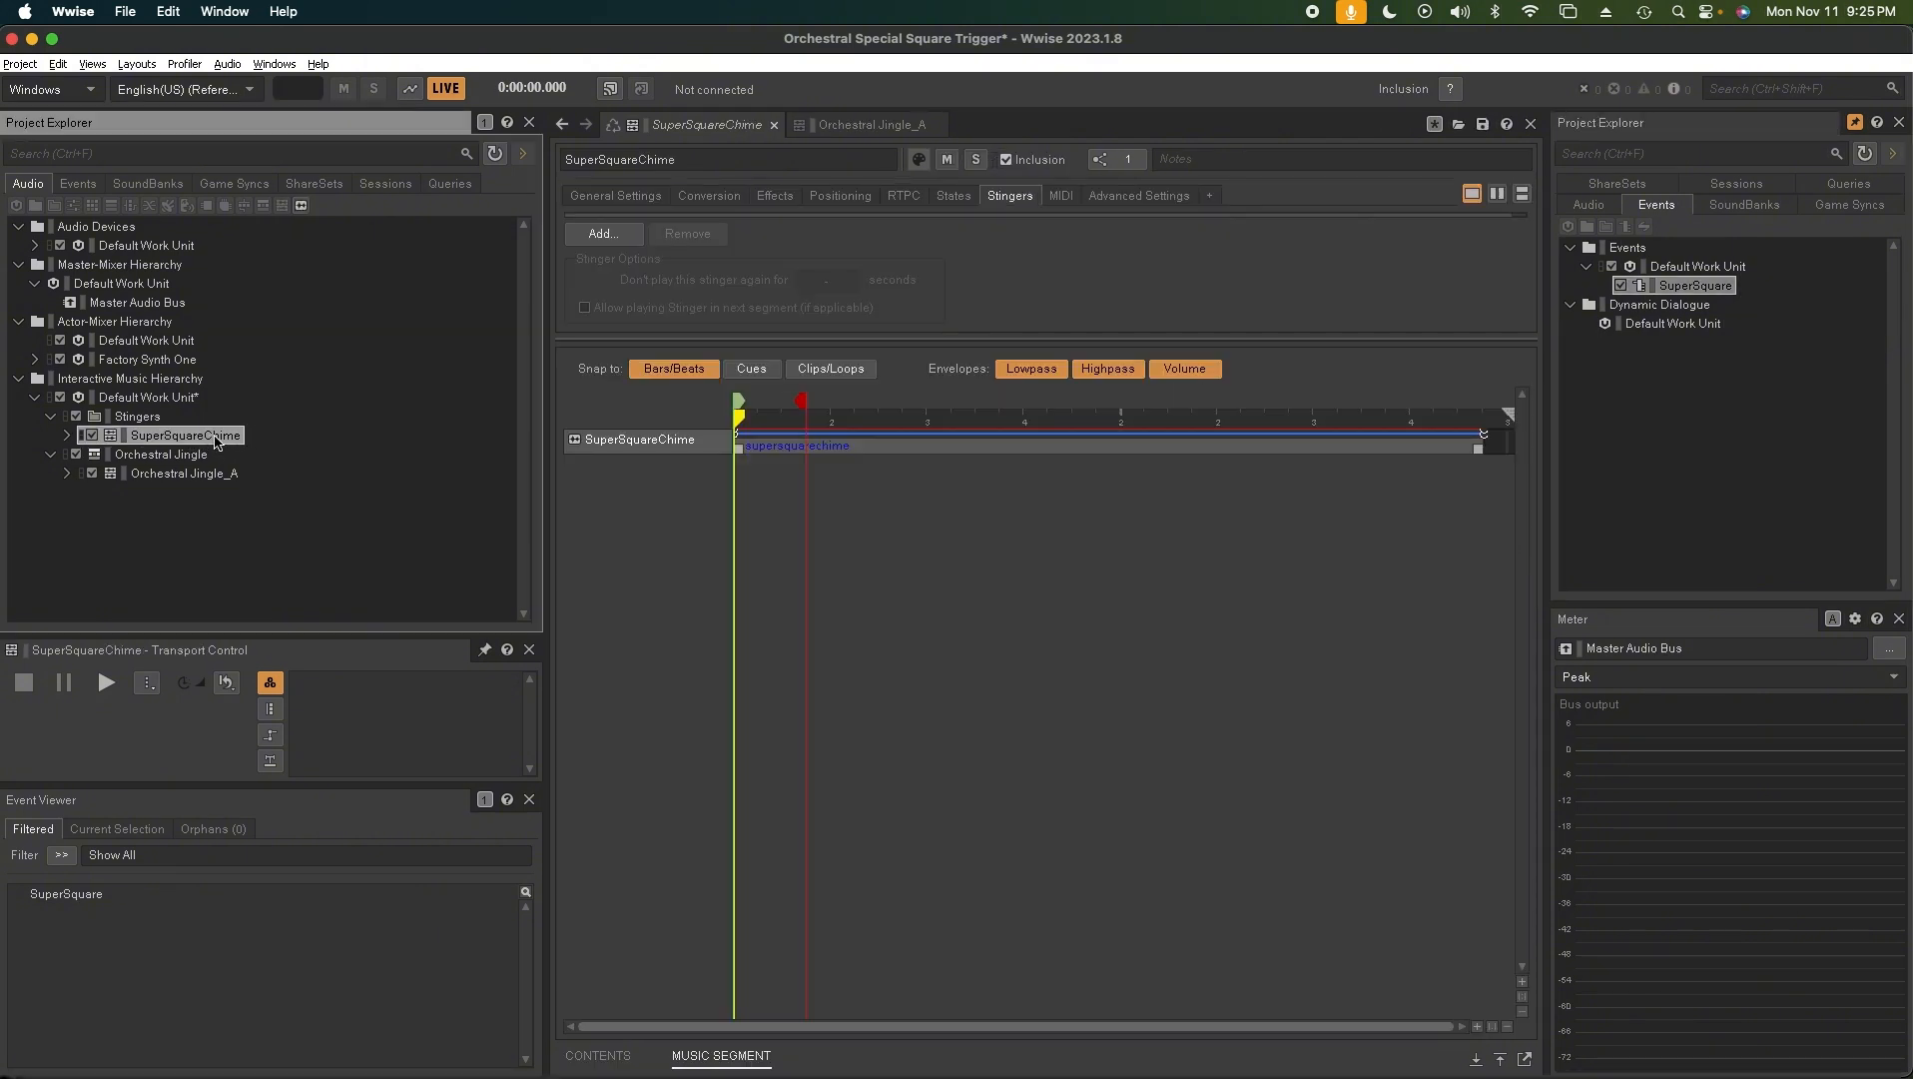
{"action": "left_click", "coordinate": [1618, 284]}
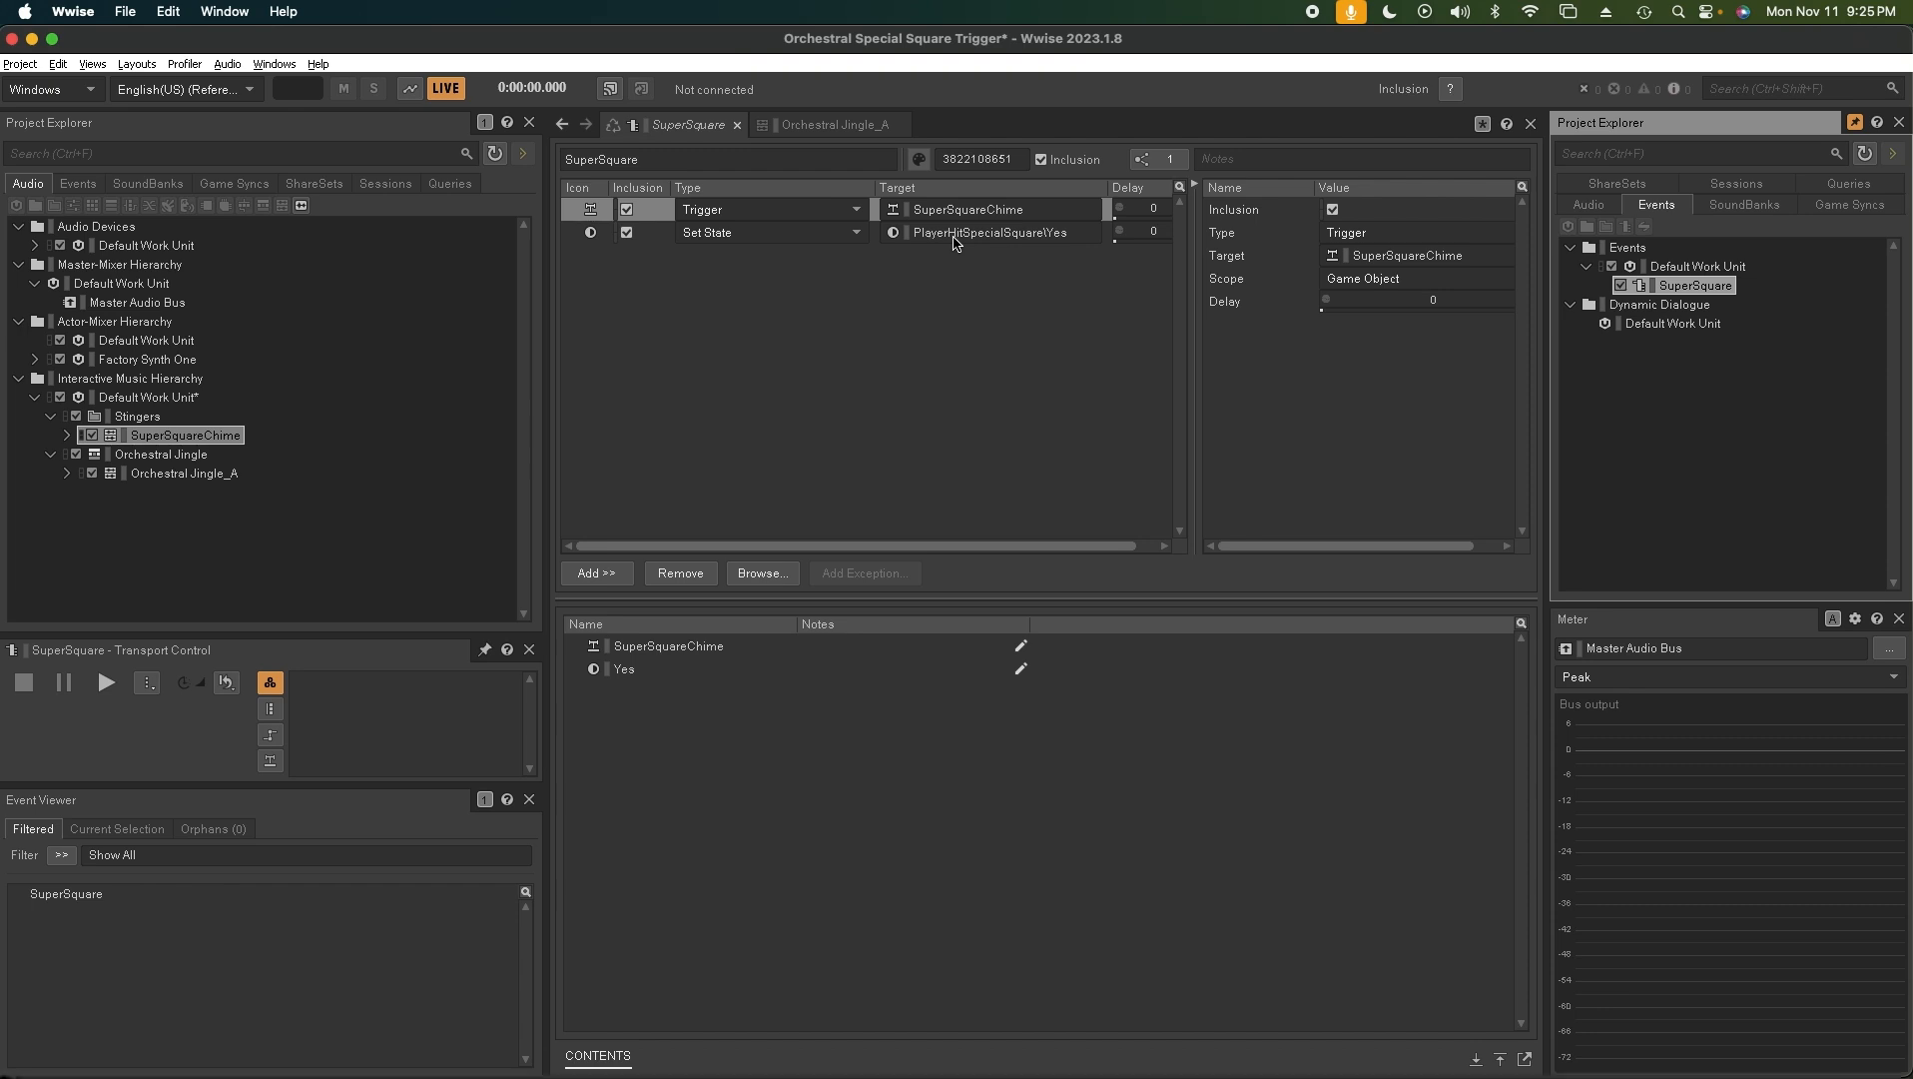
Show the game syncs and examine the Clarinet, Violini and Flute special-square tracks inside Orchestral Jingle_A
{"action": "left_click", "coordinate": [1828, 210]}
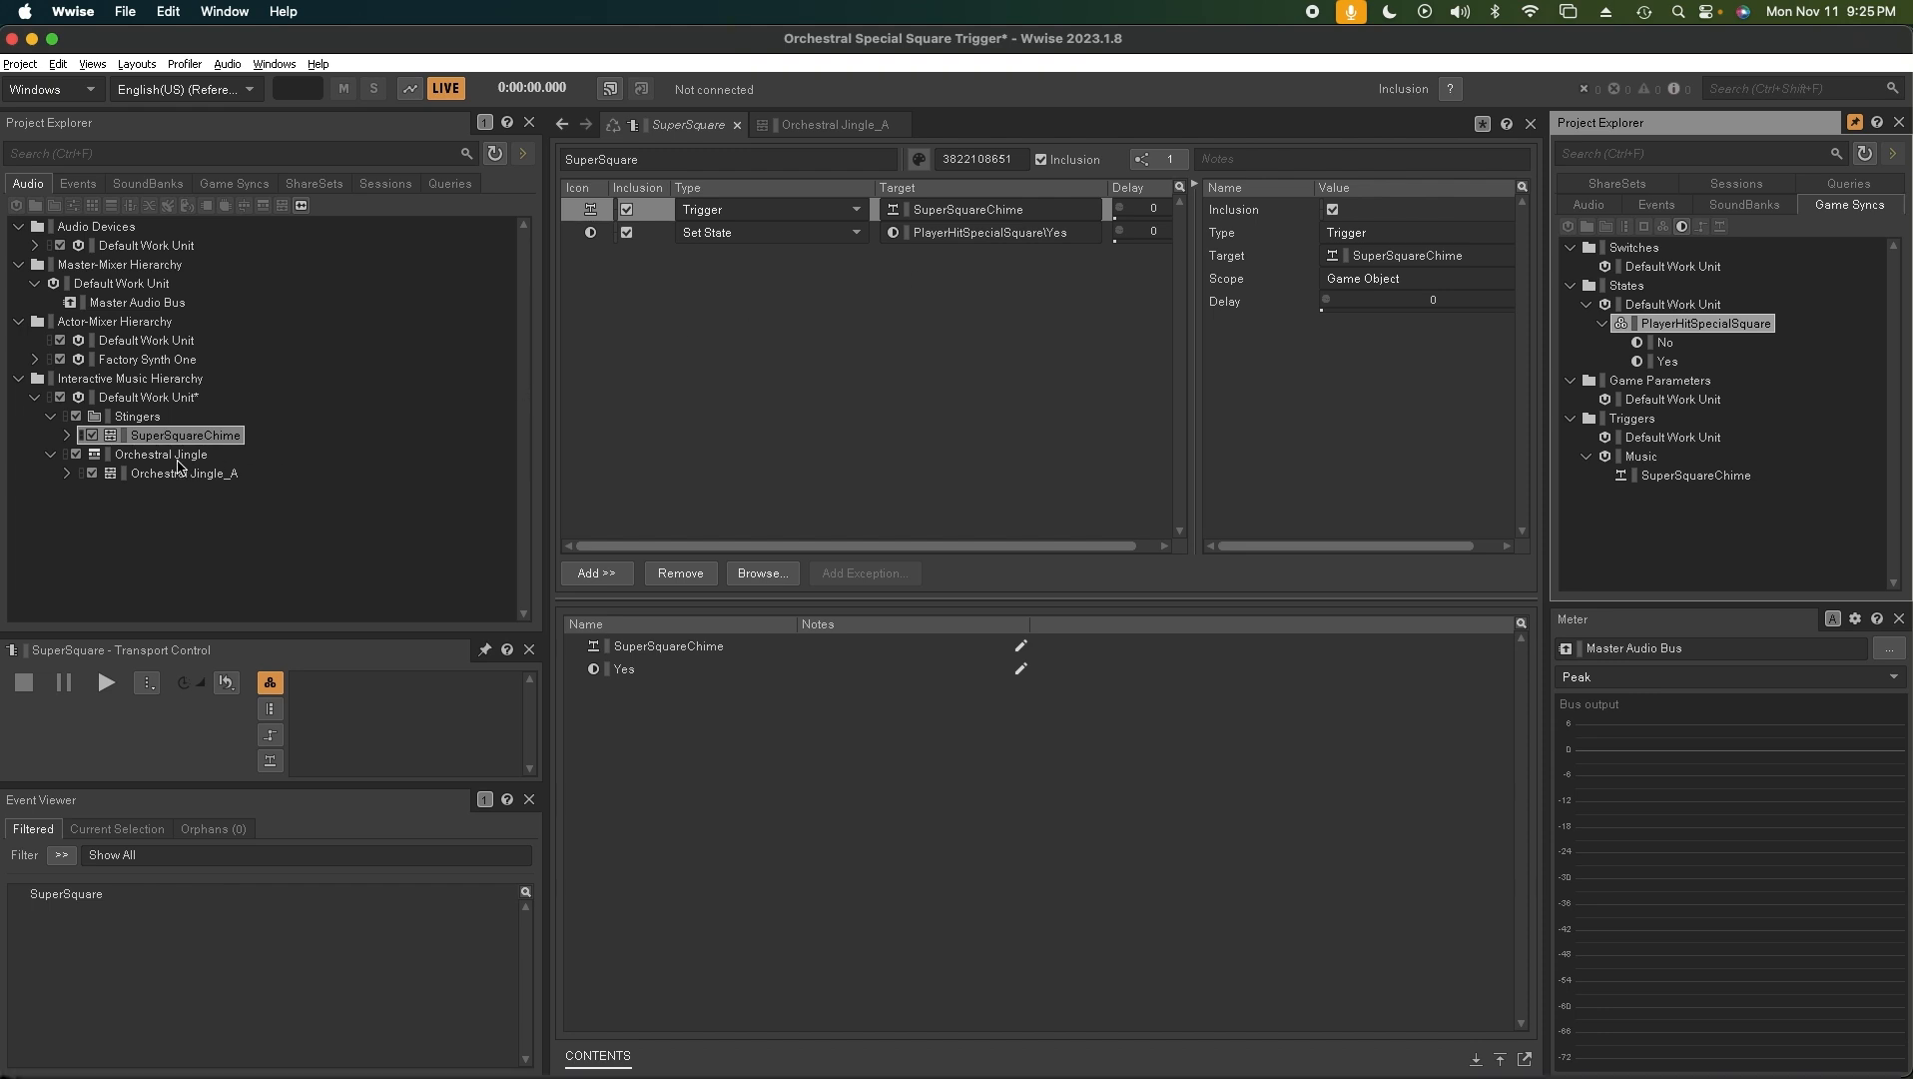
{"action": "left_click", "coordinate": [66, 468]}
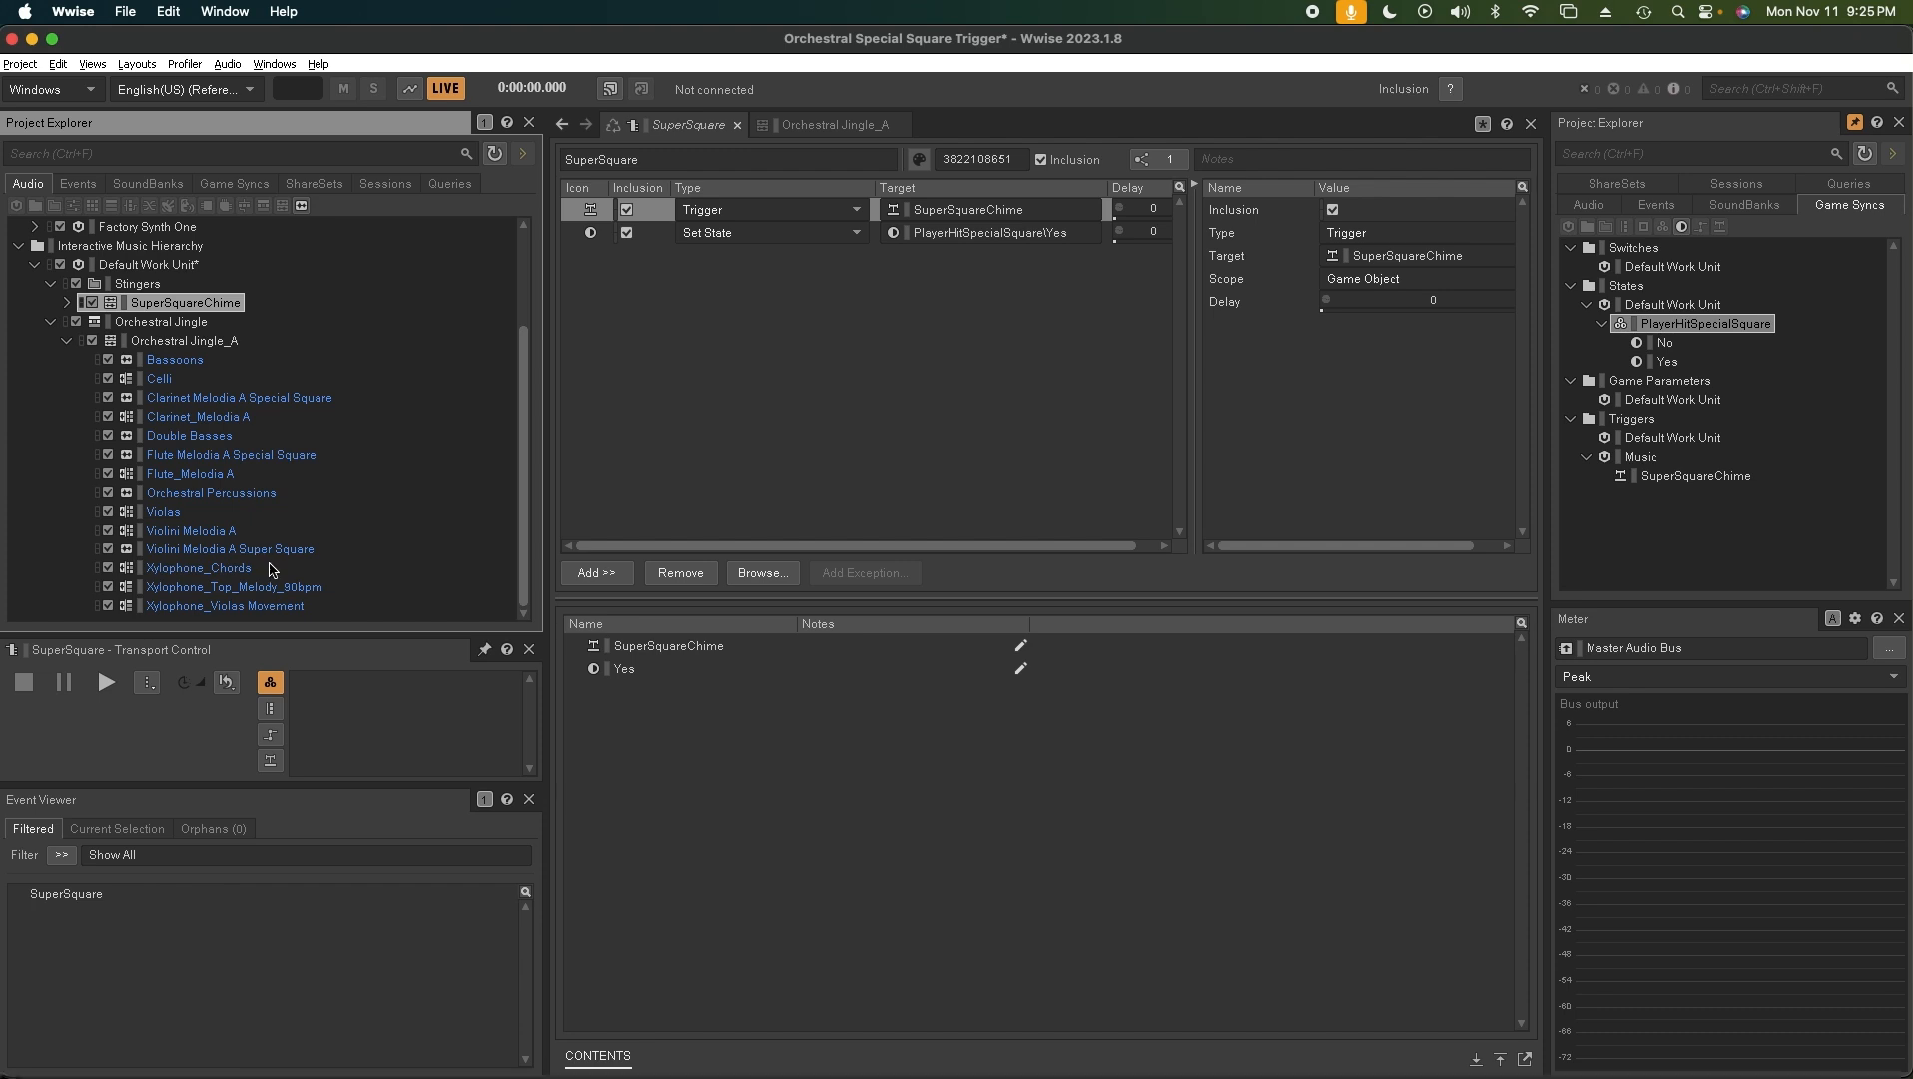
{"action": "left_click", "coordinate": [228, 399]}
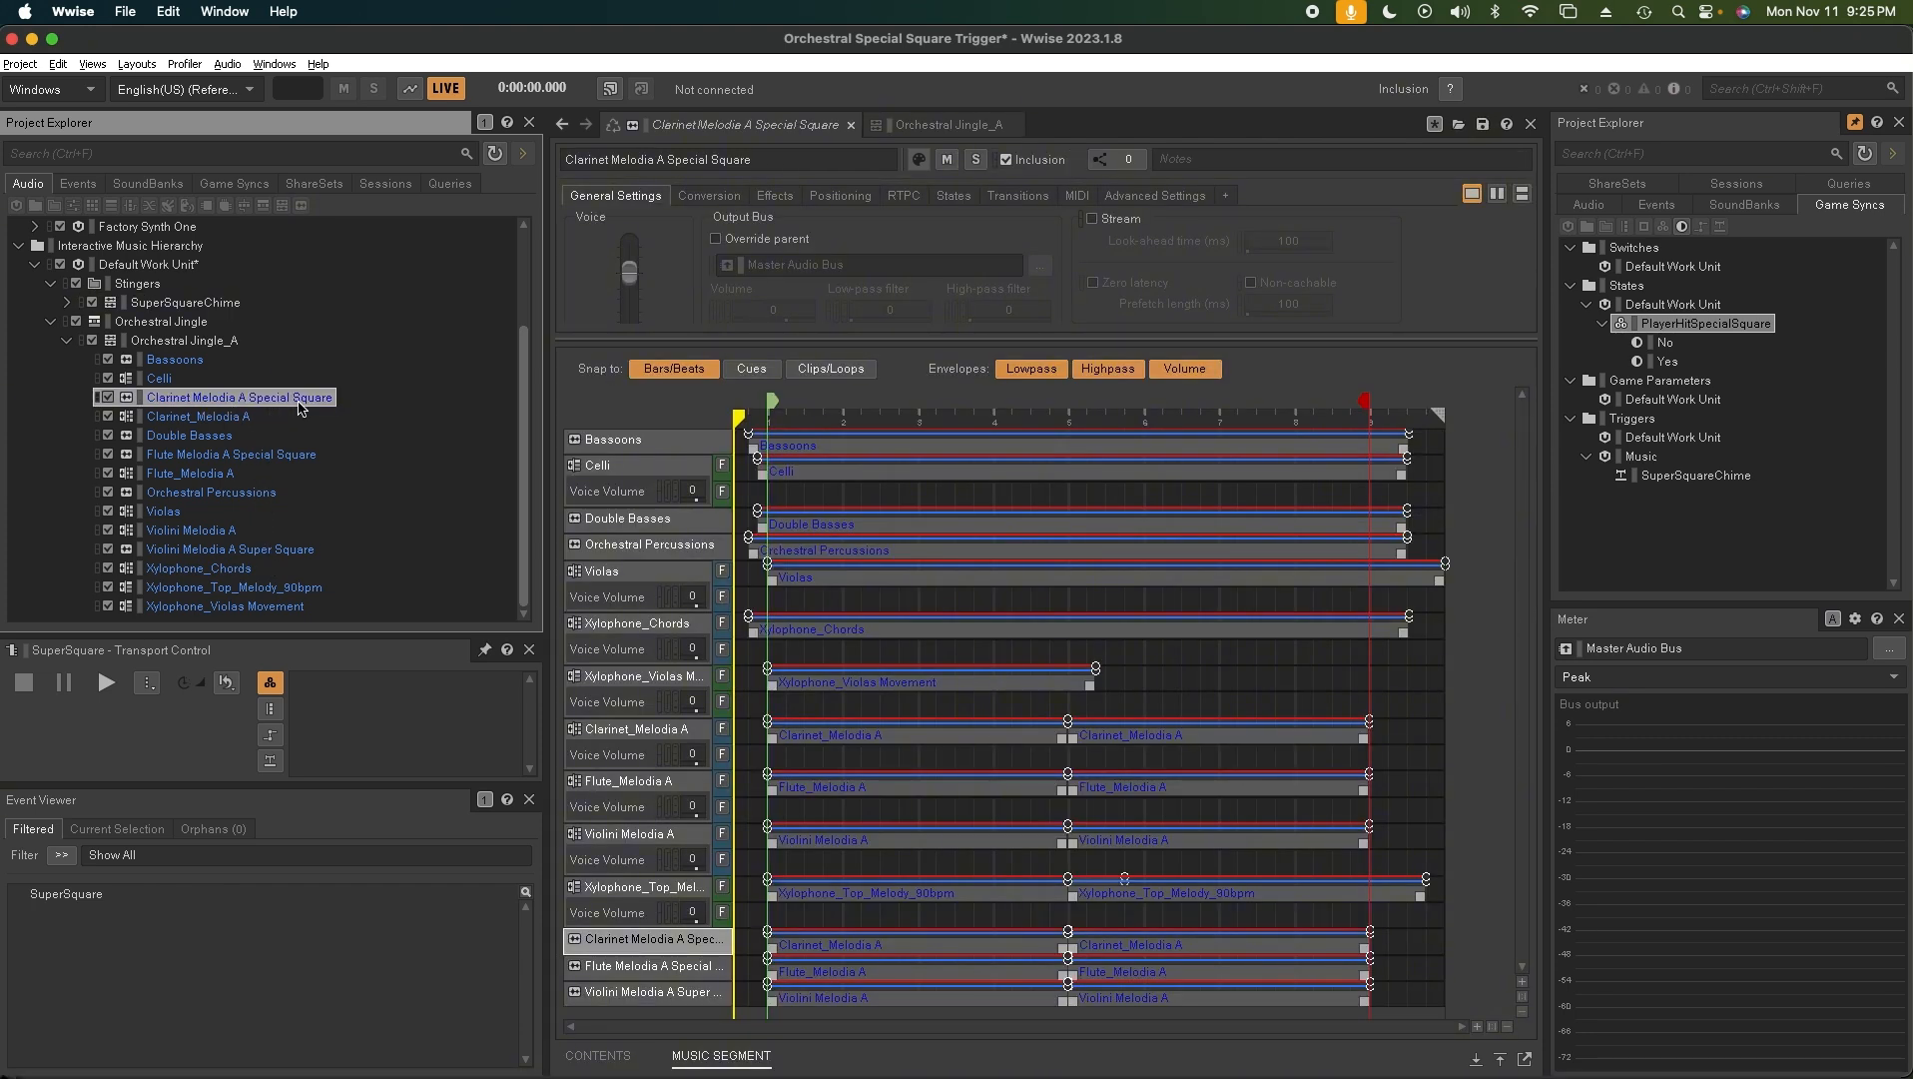
{"action": "left_click", "coordinate": [287, 549]}
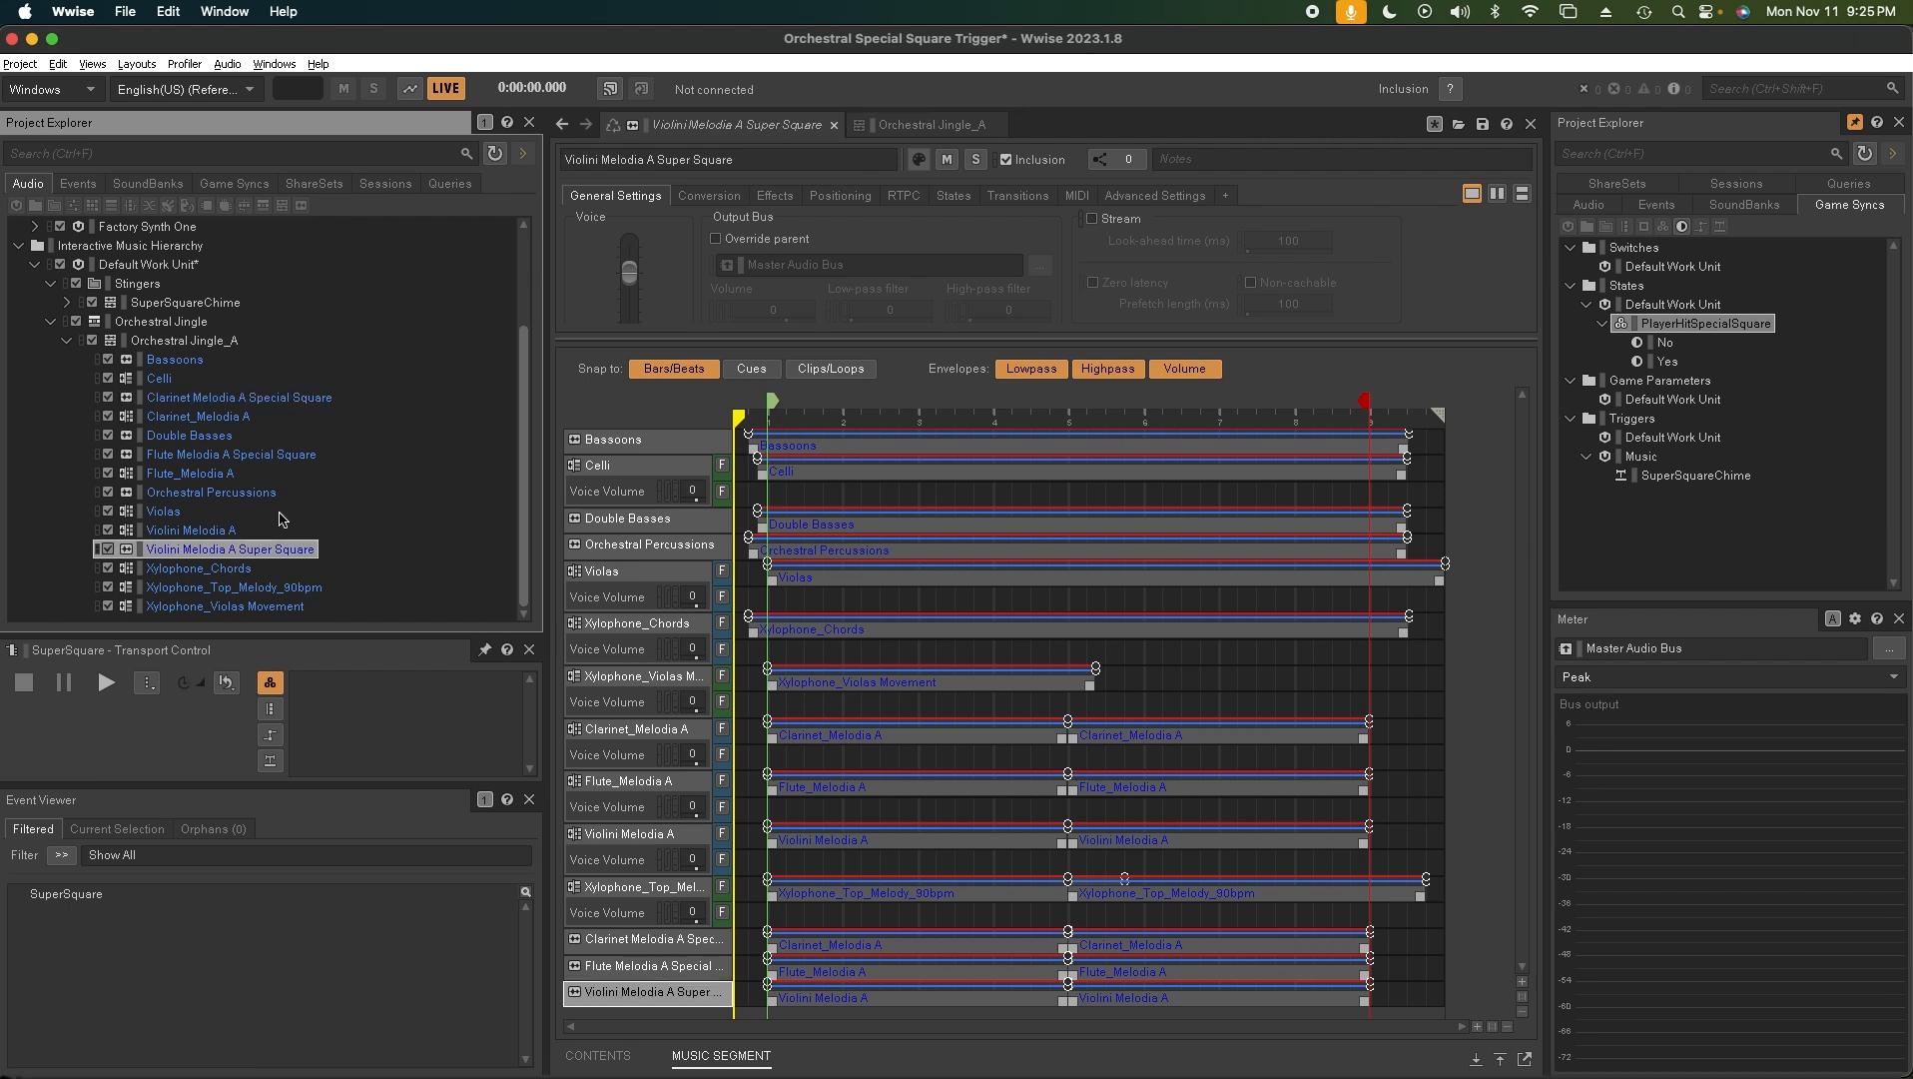
{"action": "left_click", "coordinate": [271, 456]}
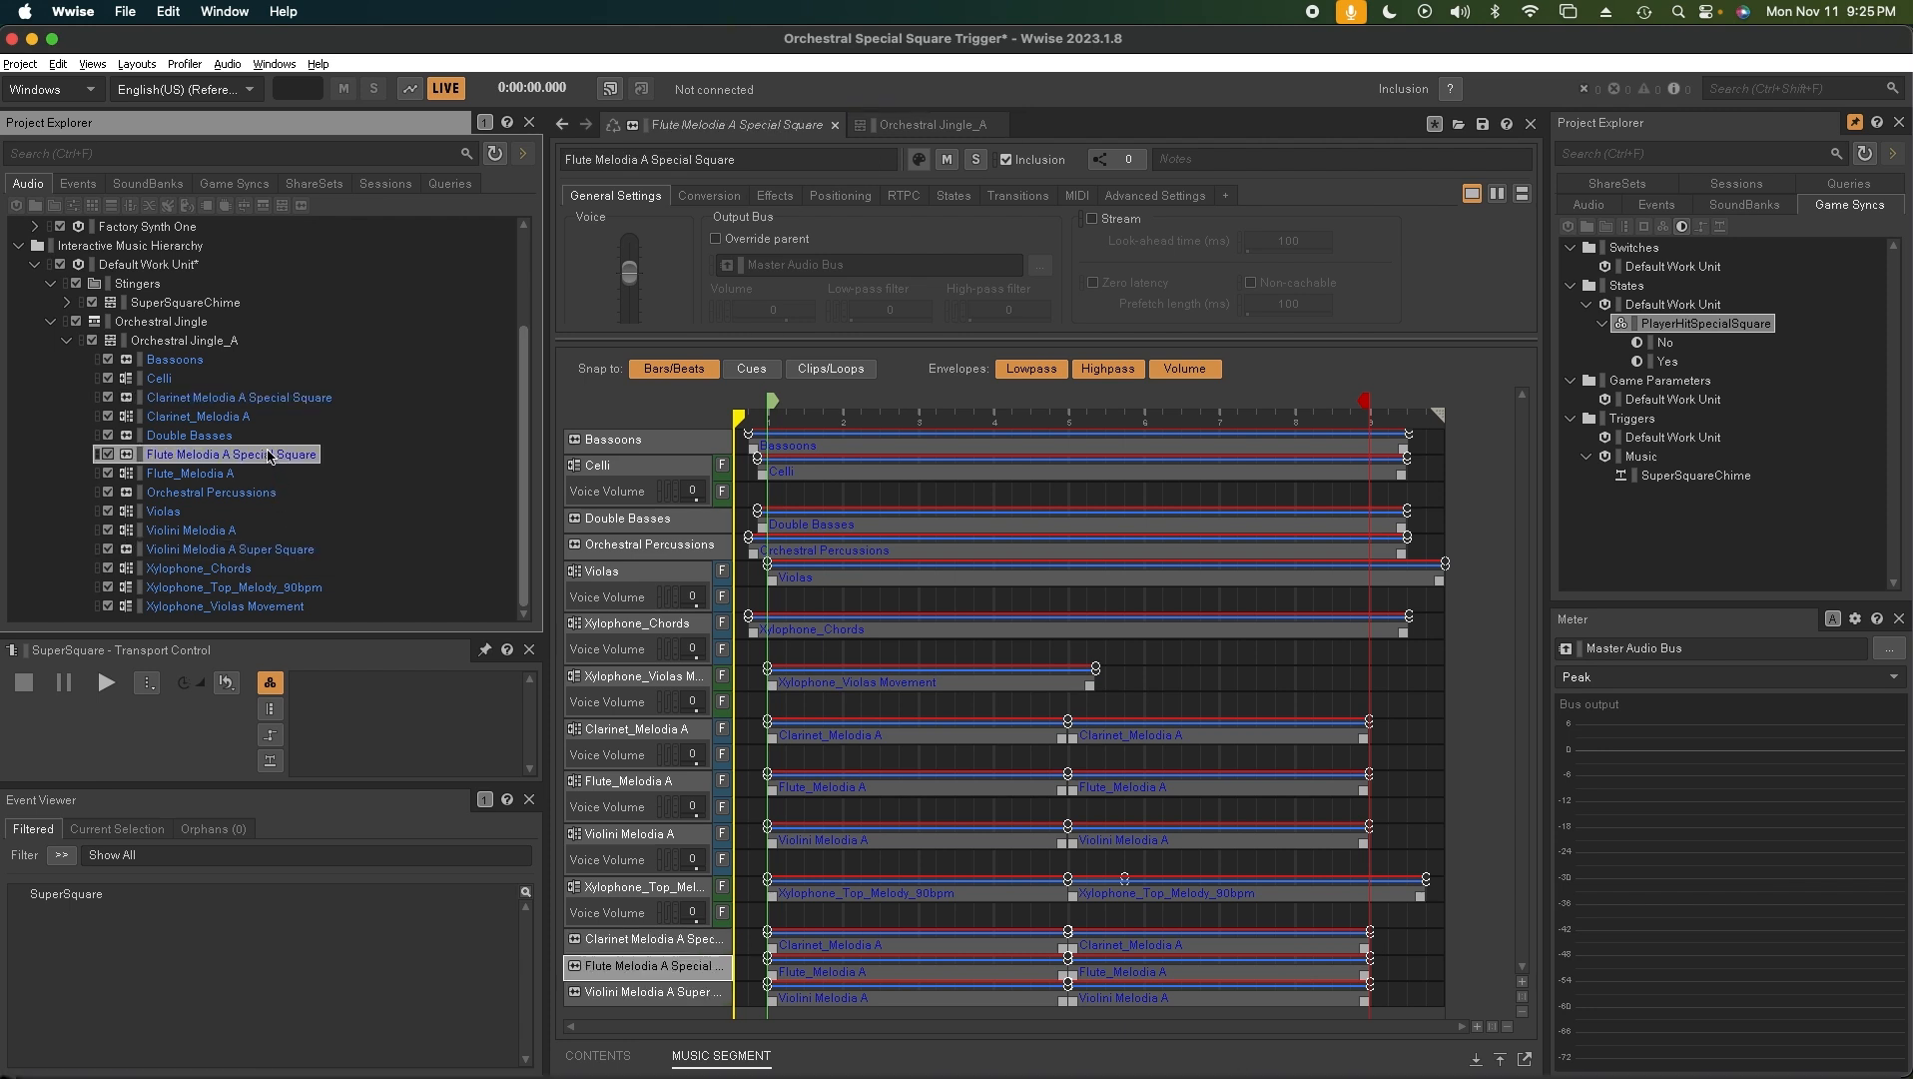
{"action": "left_click", "coordinate": [281, 399]}
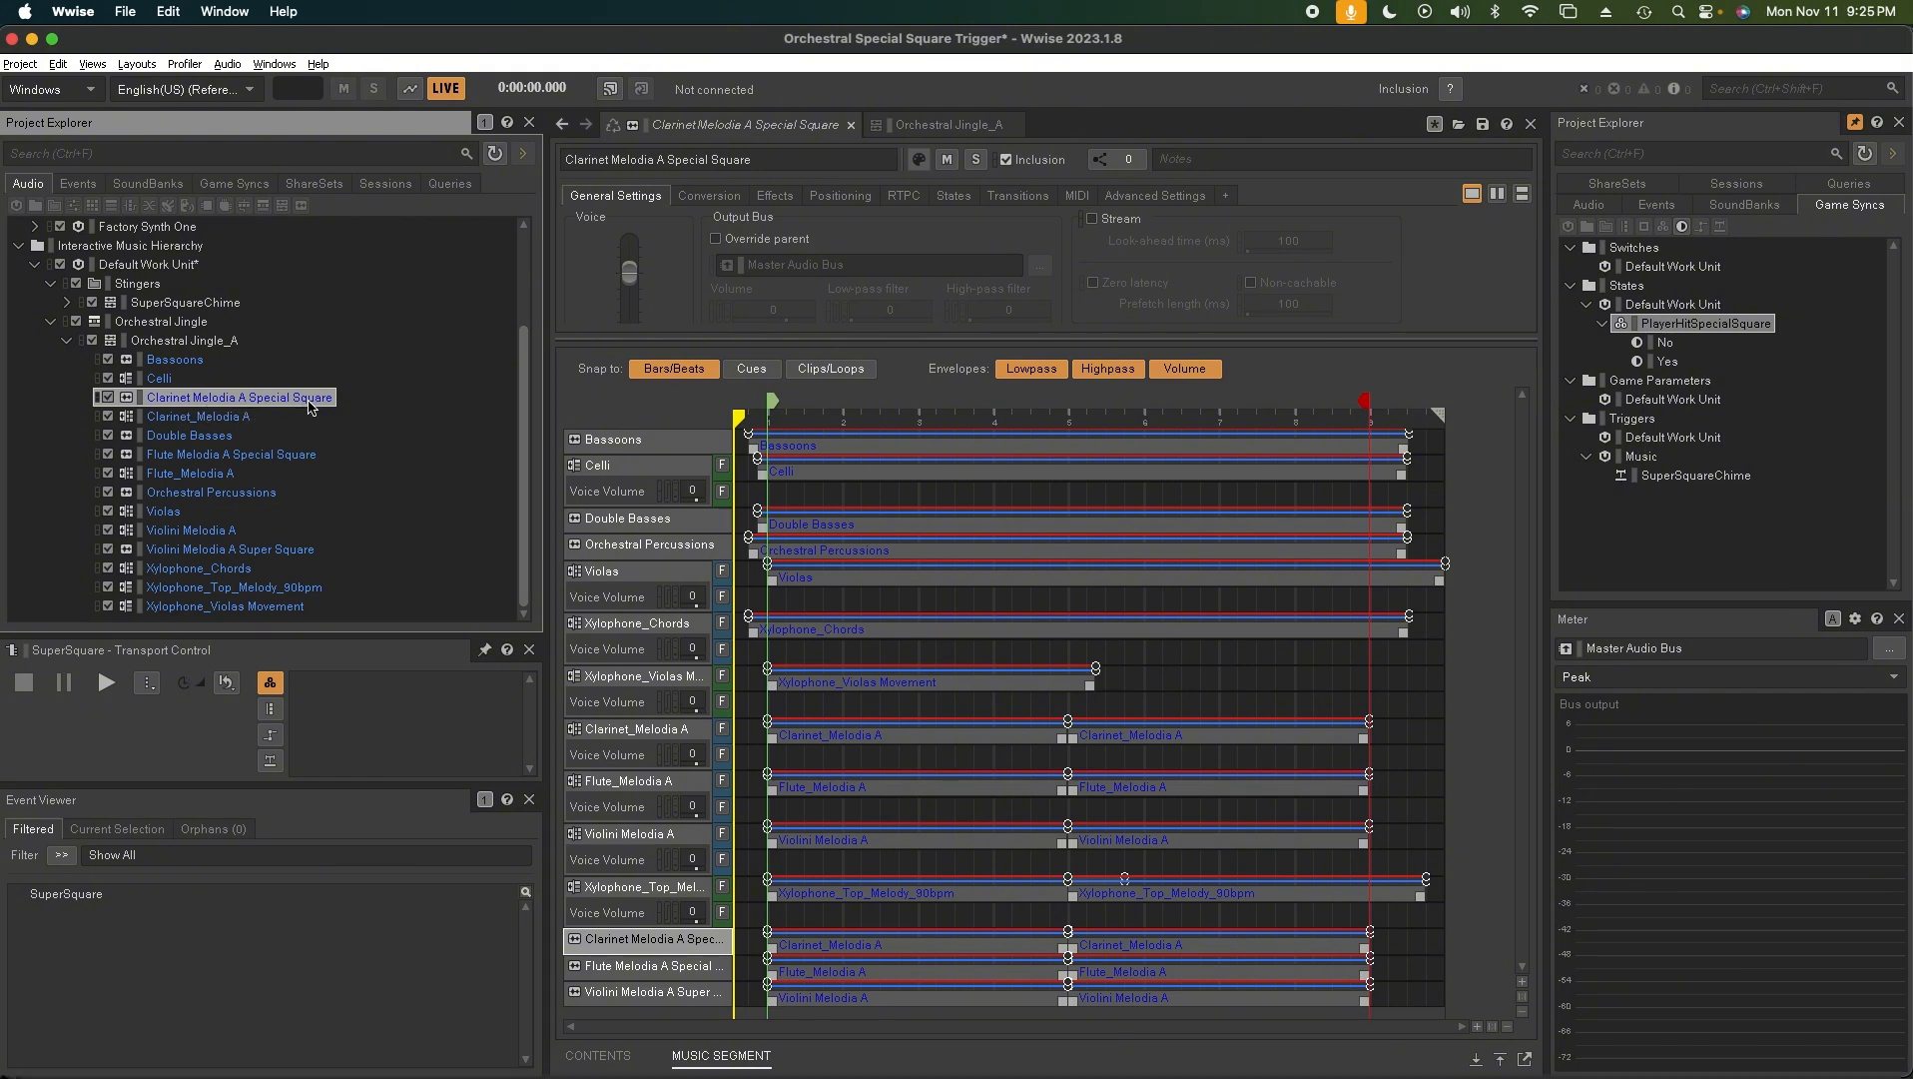
Examine the PlayerHitSpecialSquare state volumes of the Clarinet, Flute and Violini special-square tracks, enlarging the state property area to show every row
{"action": "left_click", "coordinate": [955, 198]}
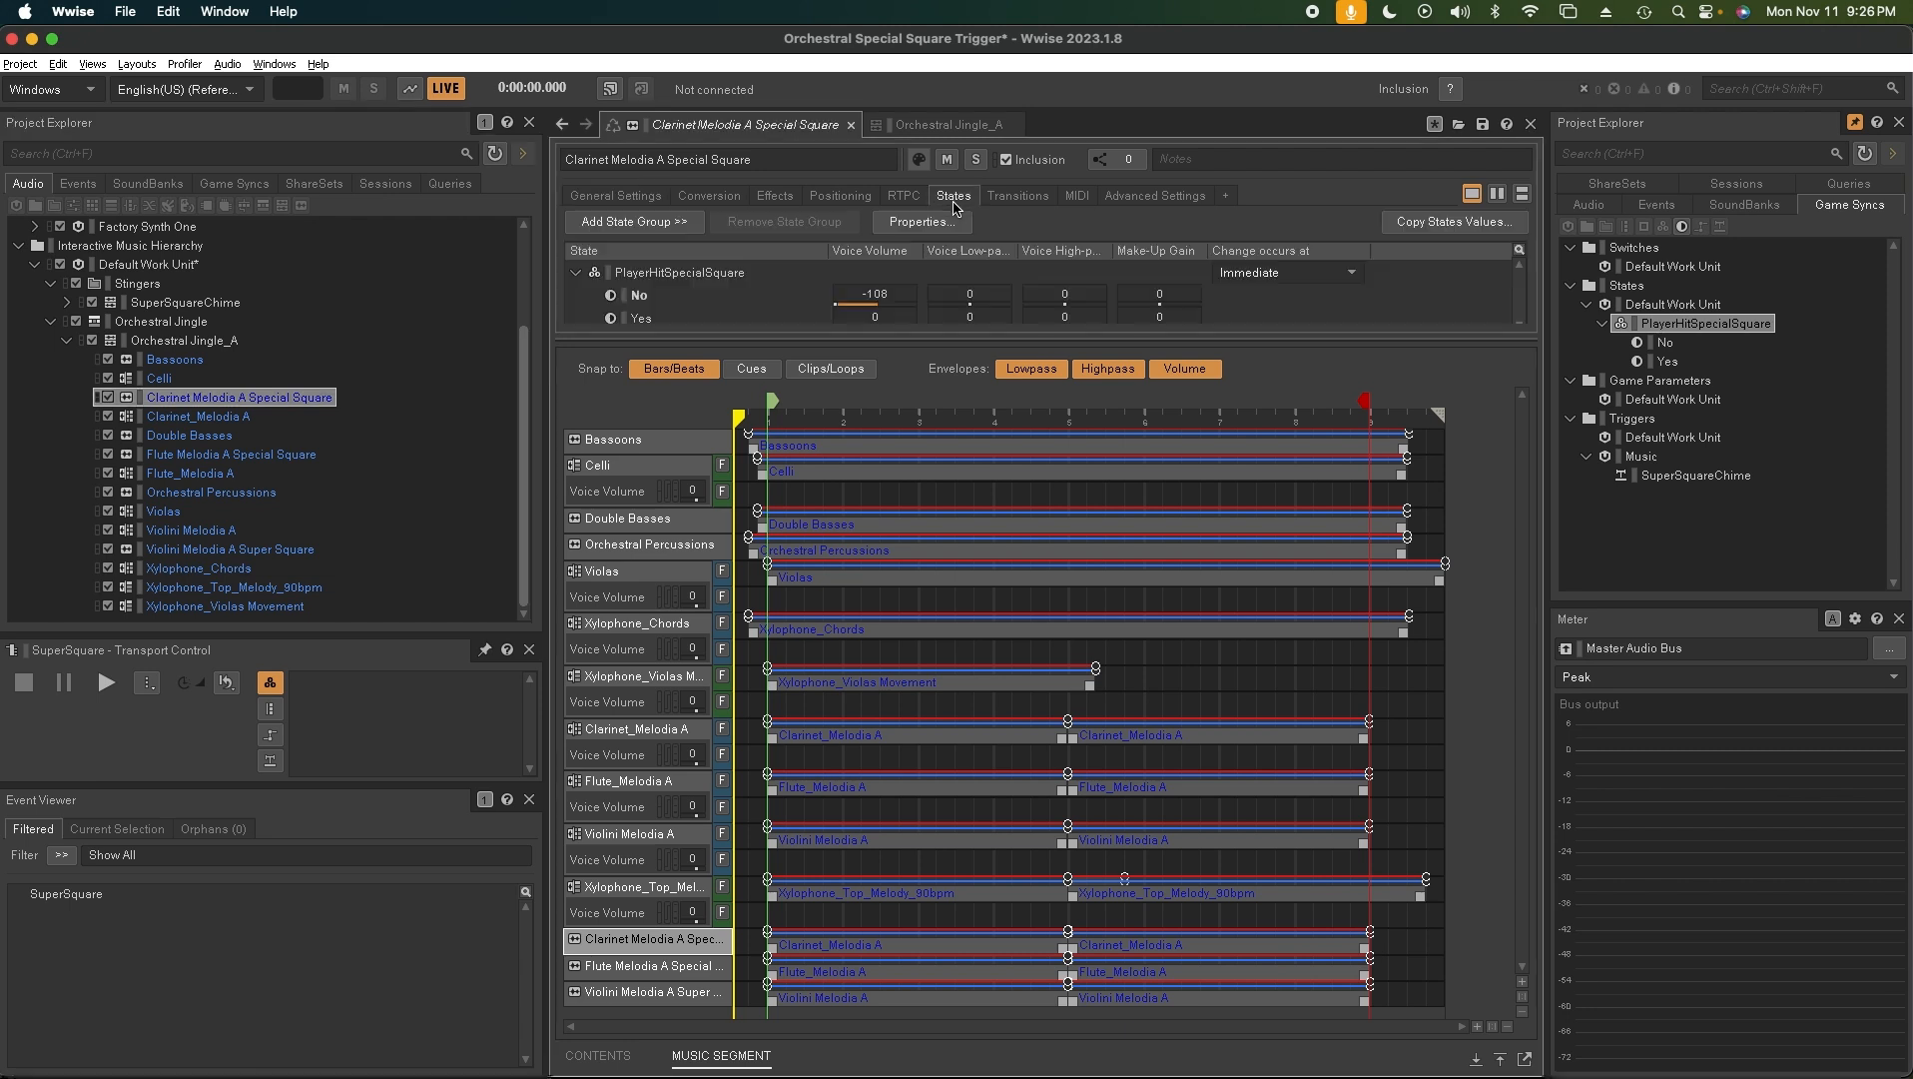
{"action": "left_click_drag", "start_coordinate": [947, 338], "coordinate": [931, 489]}
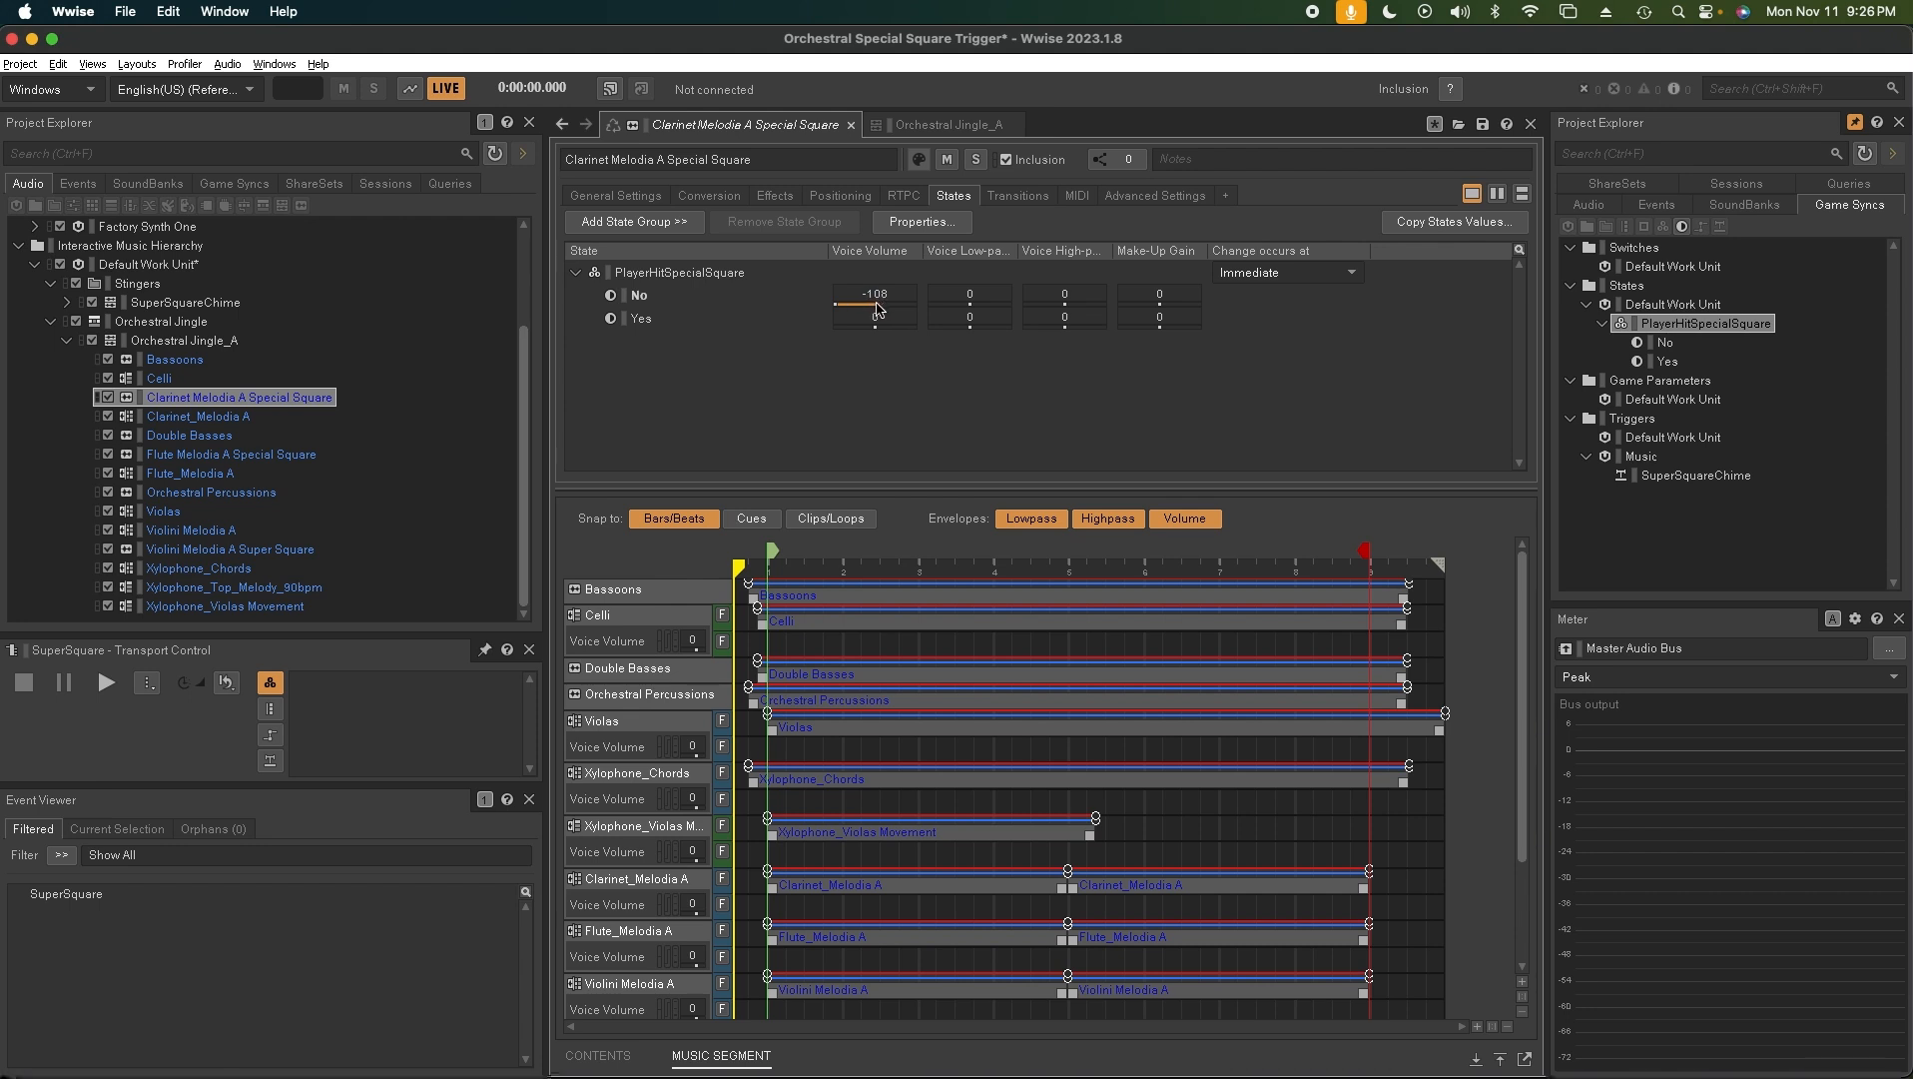
{"action": "left_click", "coordinate": [218, 453]}
{"action": "left_click", "coordinate": [249, 456]}
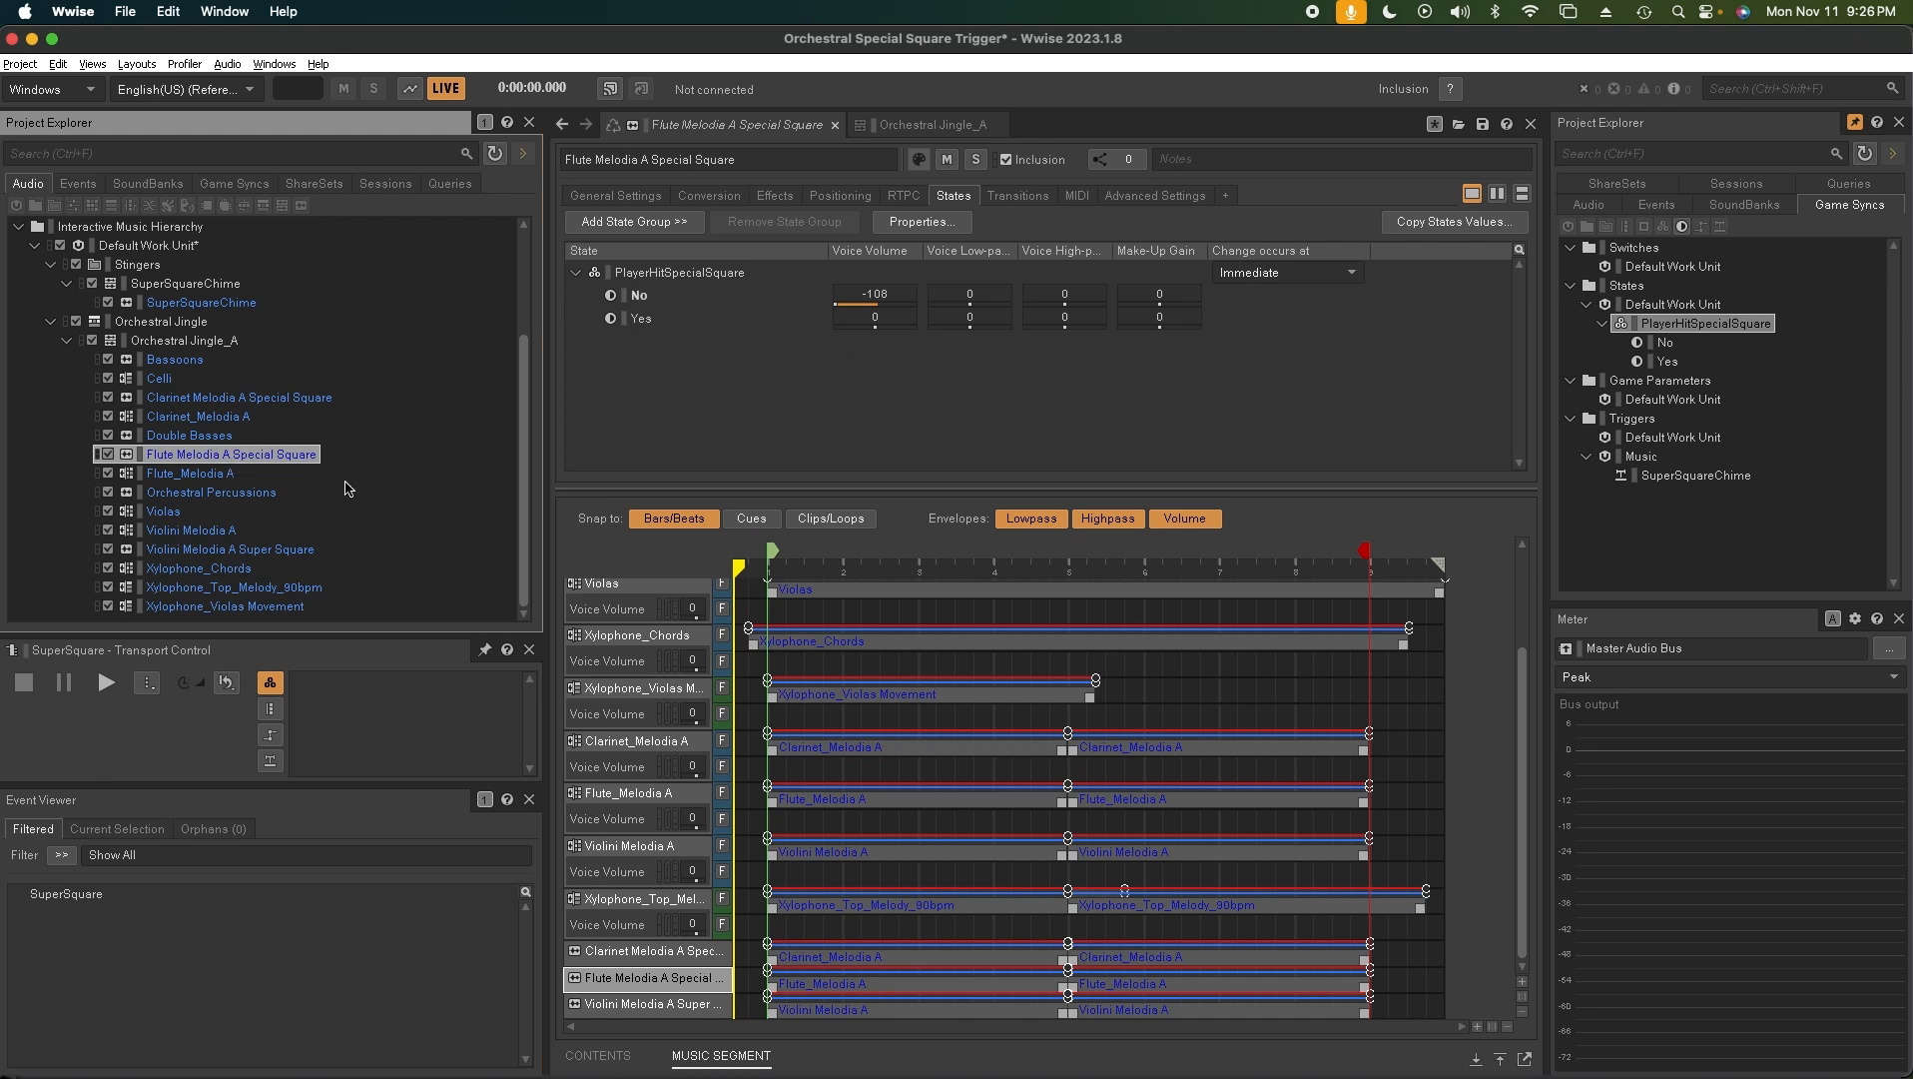
{"action": "left_click", "coordinate": [192, 548]}
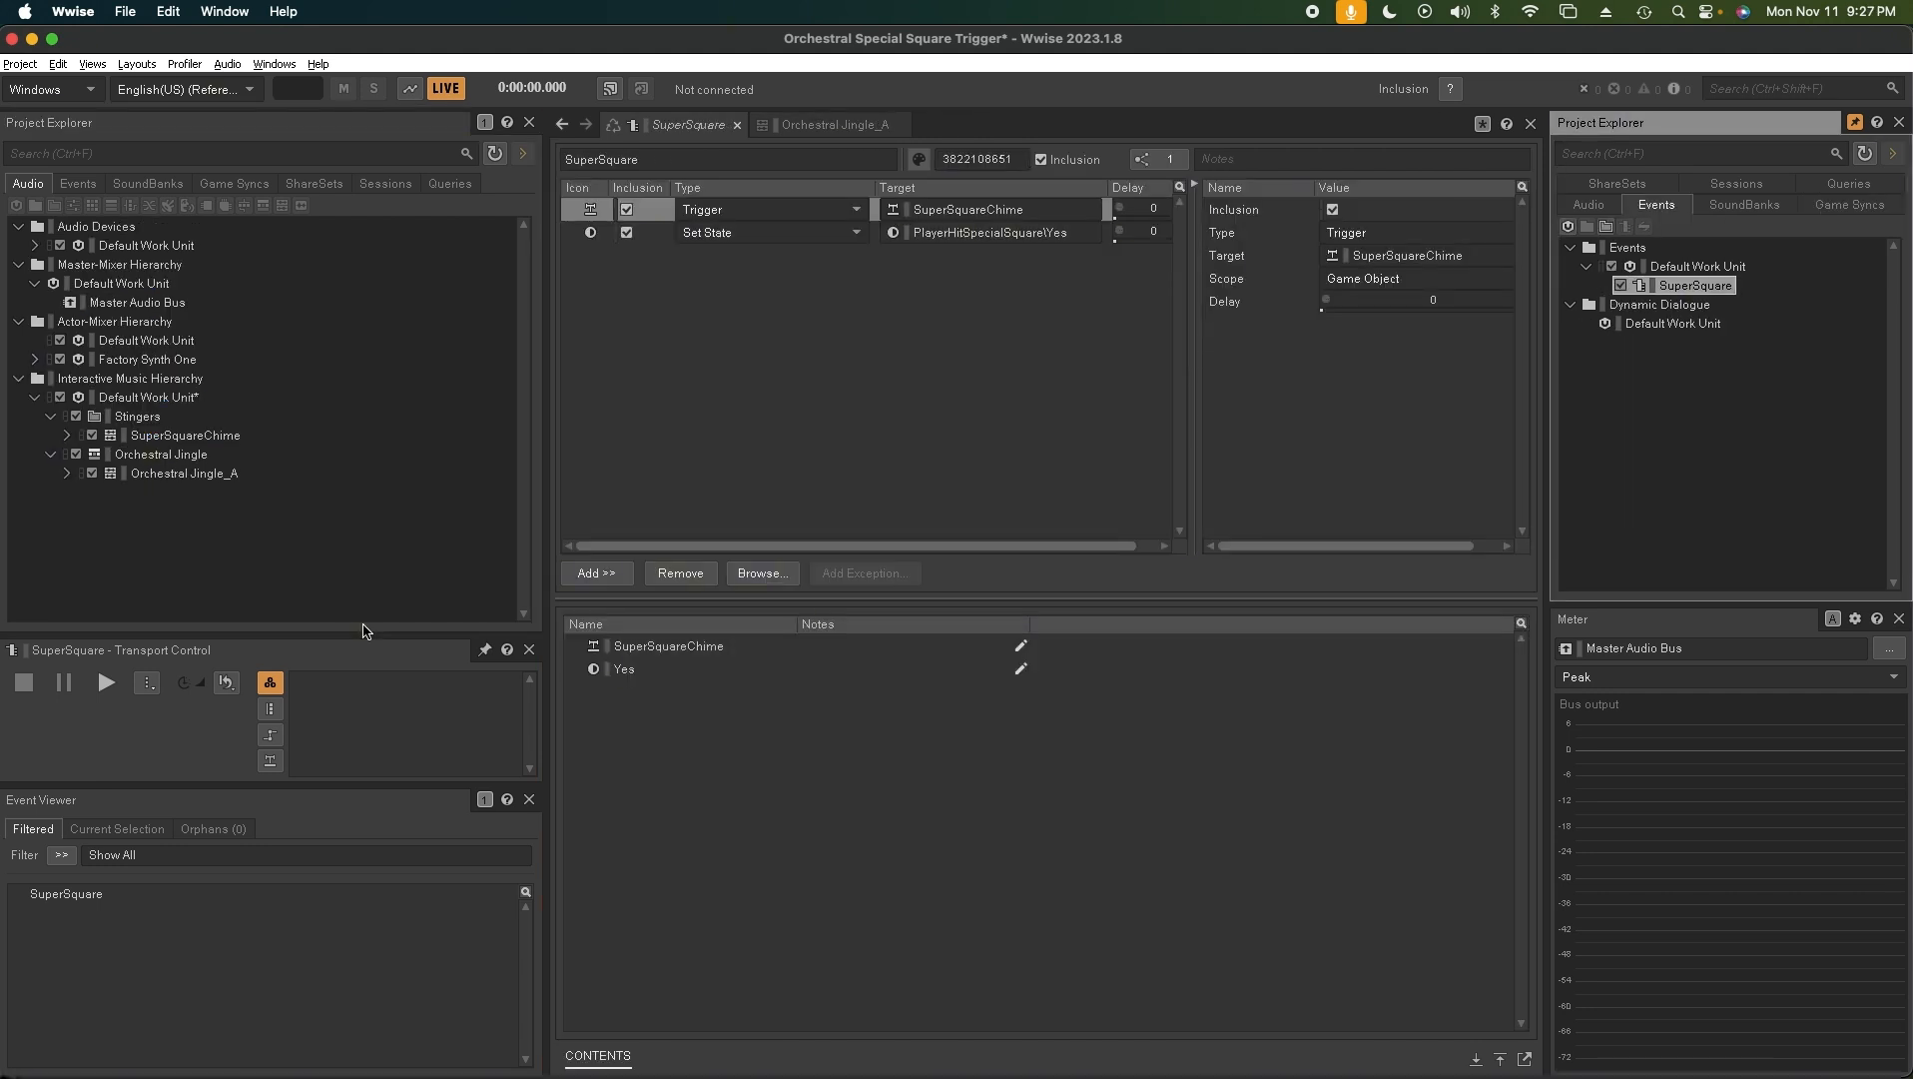
Open the Soundcaster, move it slightly aside and start playing the Orchestral Jingle
{"action": "key", "text": "shift+s"}
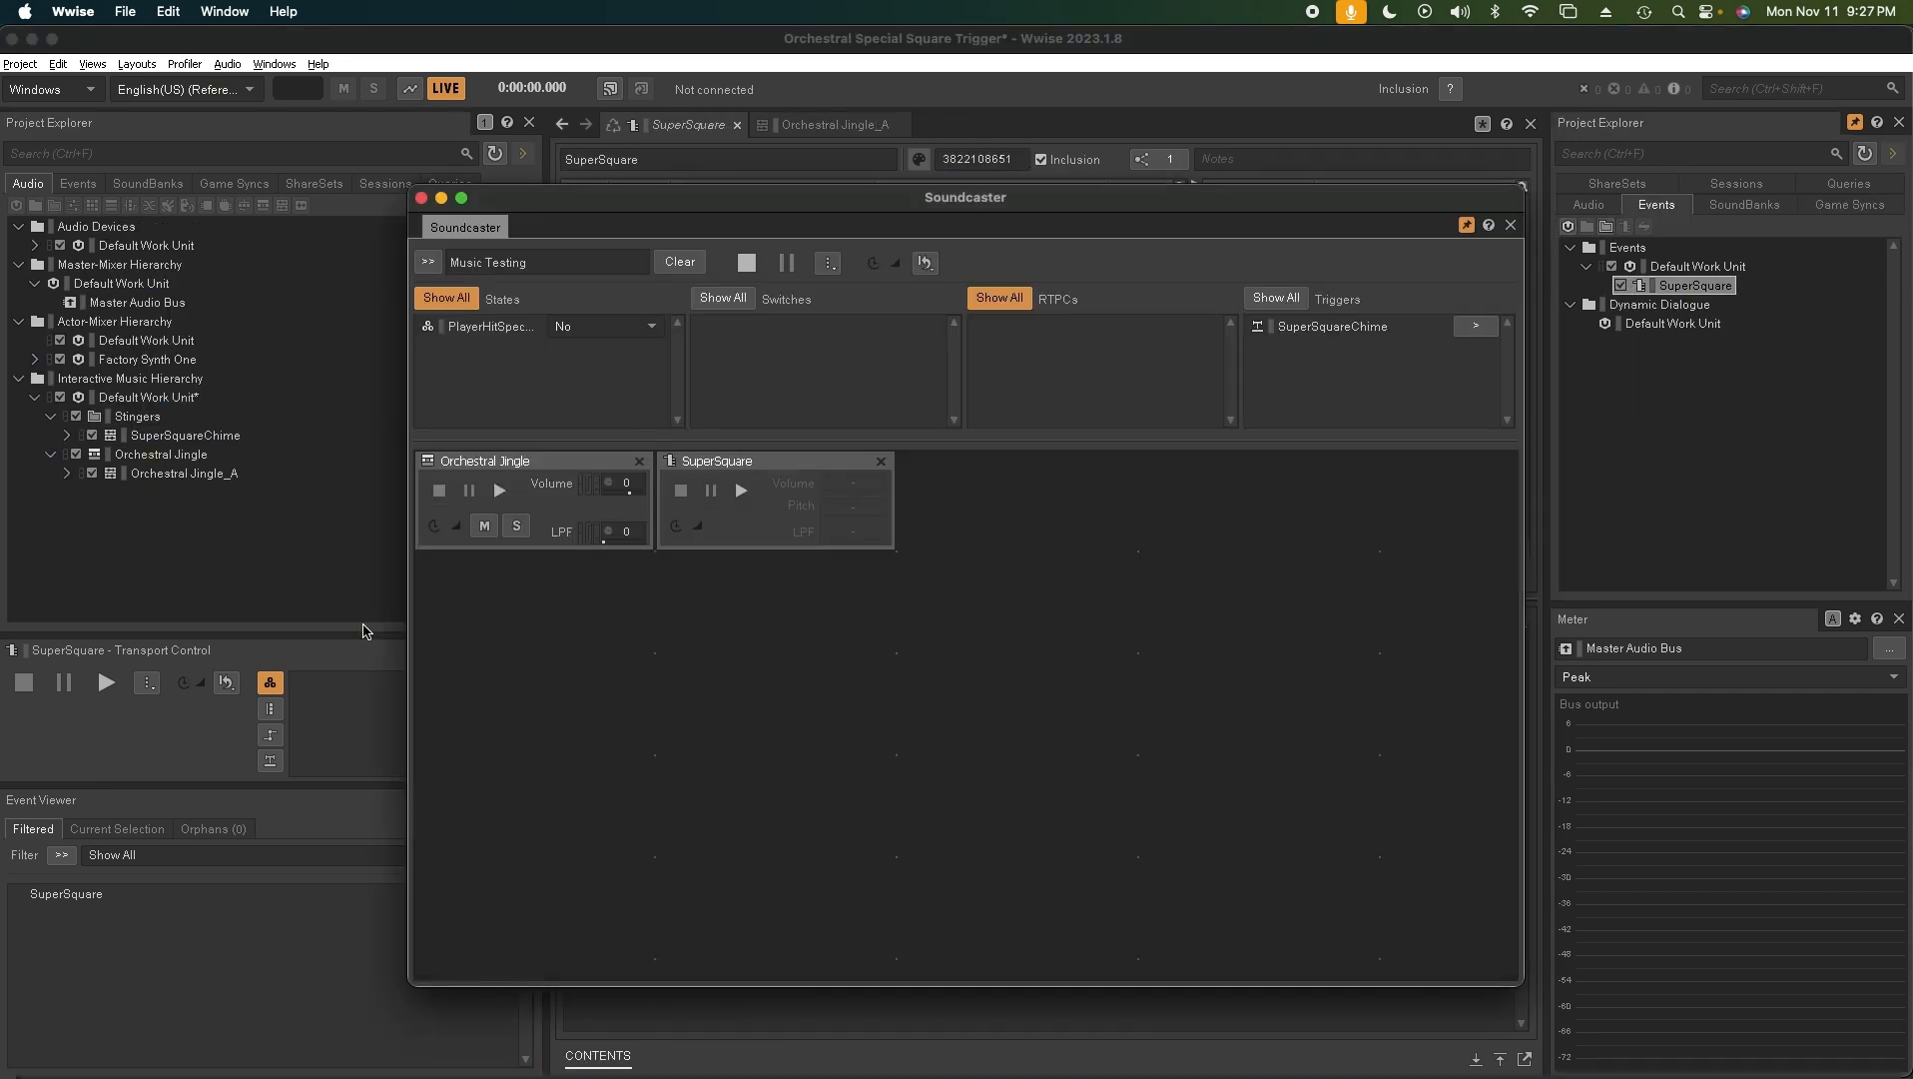
{"action": "left_click", "coordinate": [445, 467]}
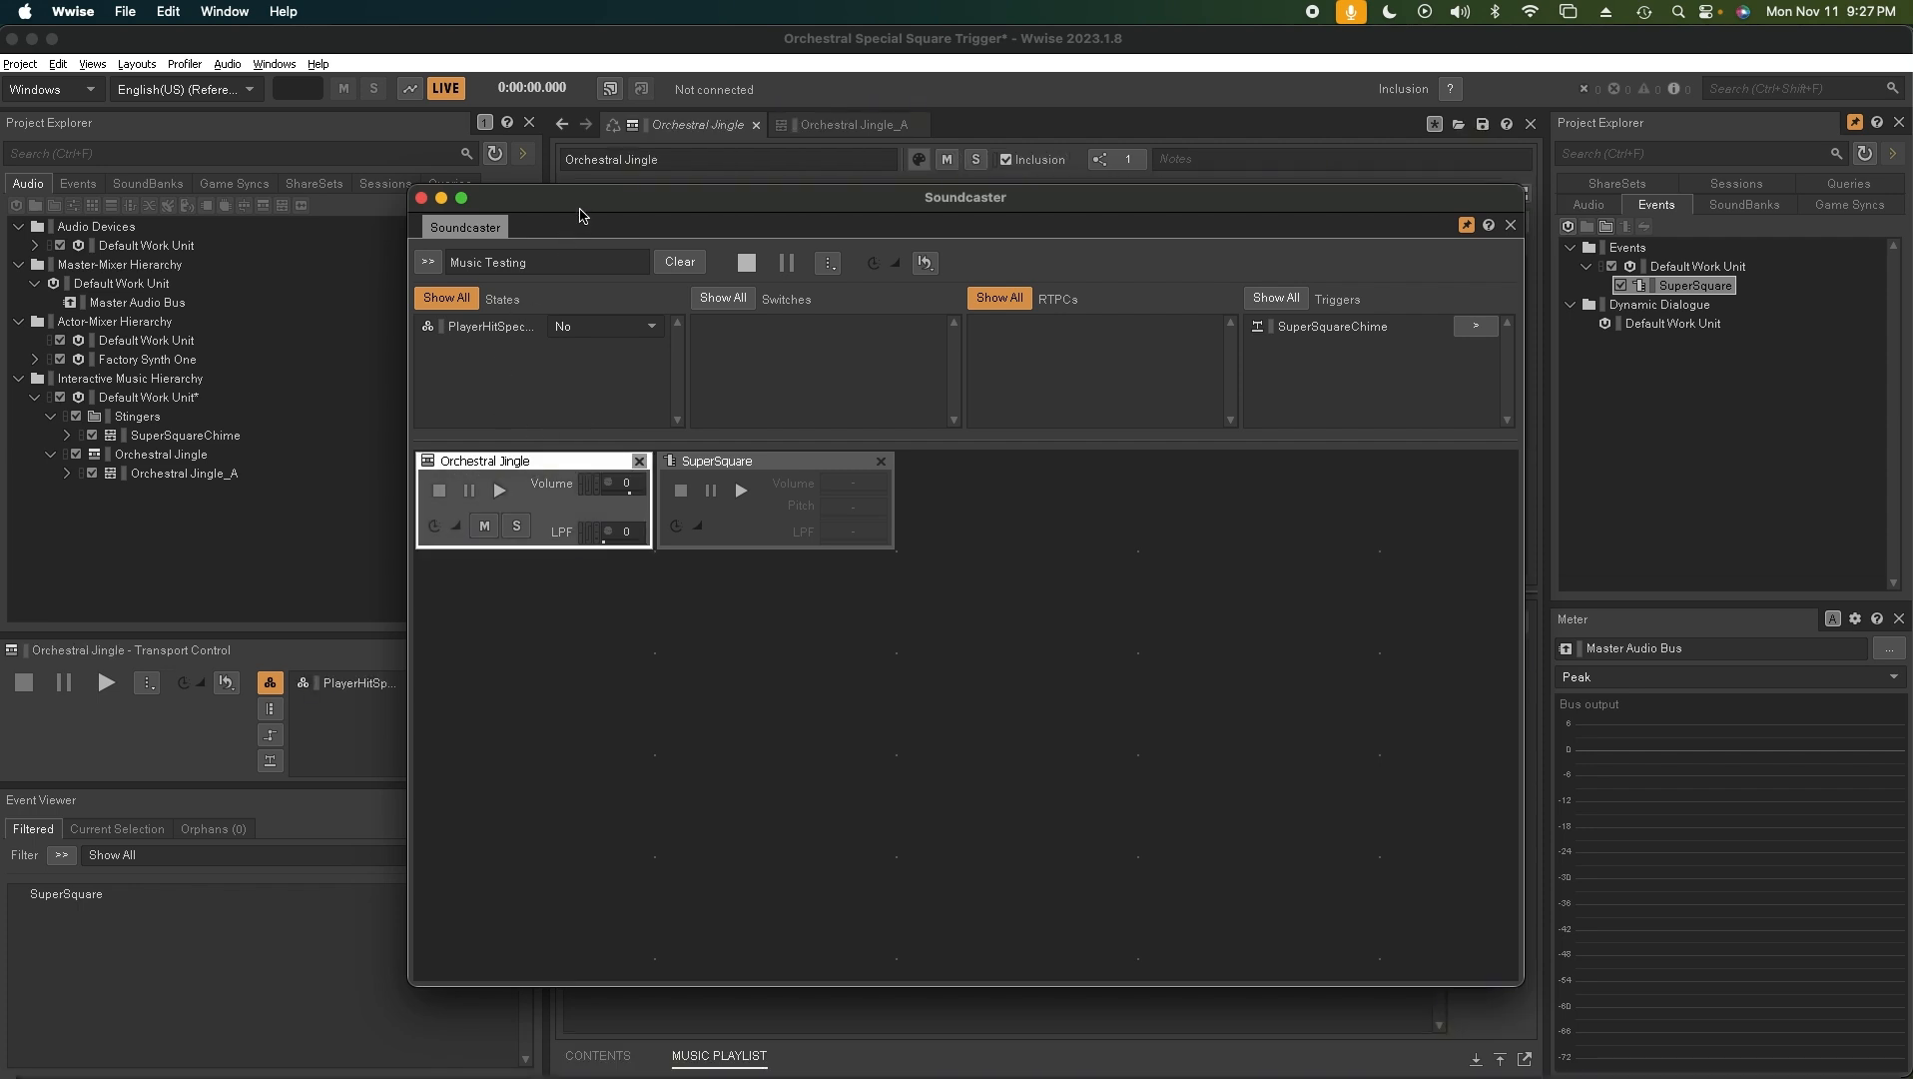
{"action": "left_click_drag", "start_coordinate": [581, 208], "coordinate": [615, 211]}
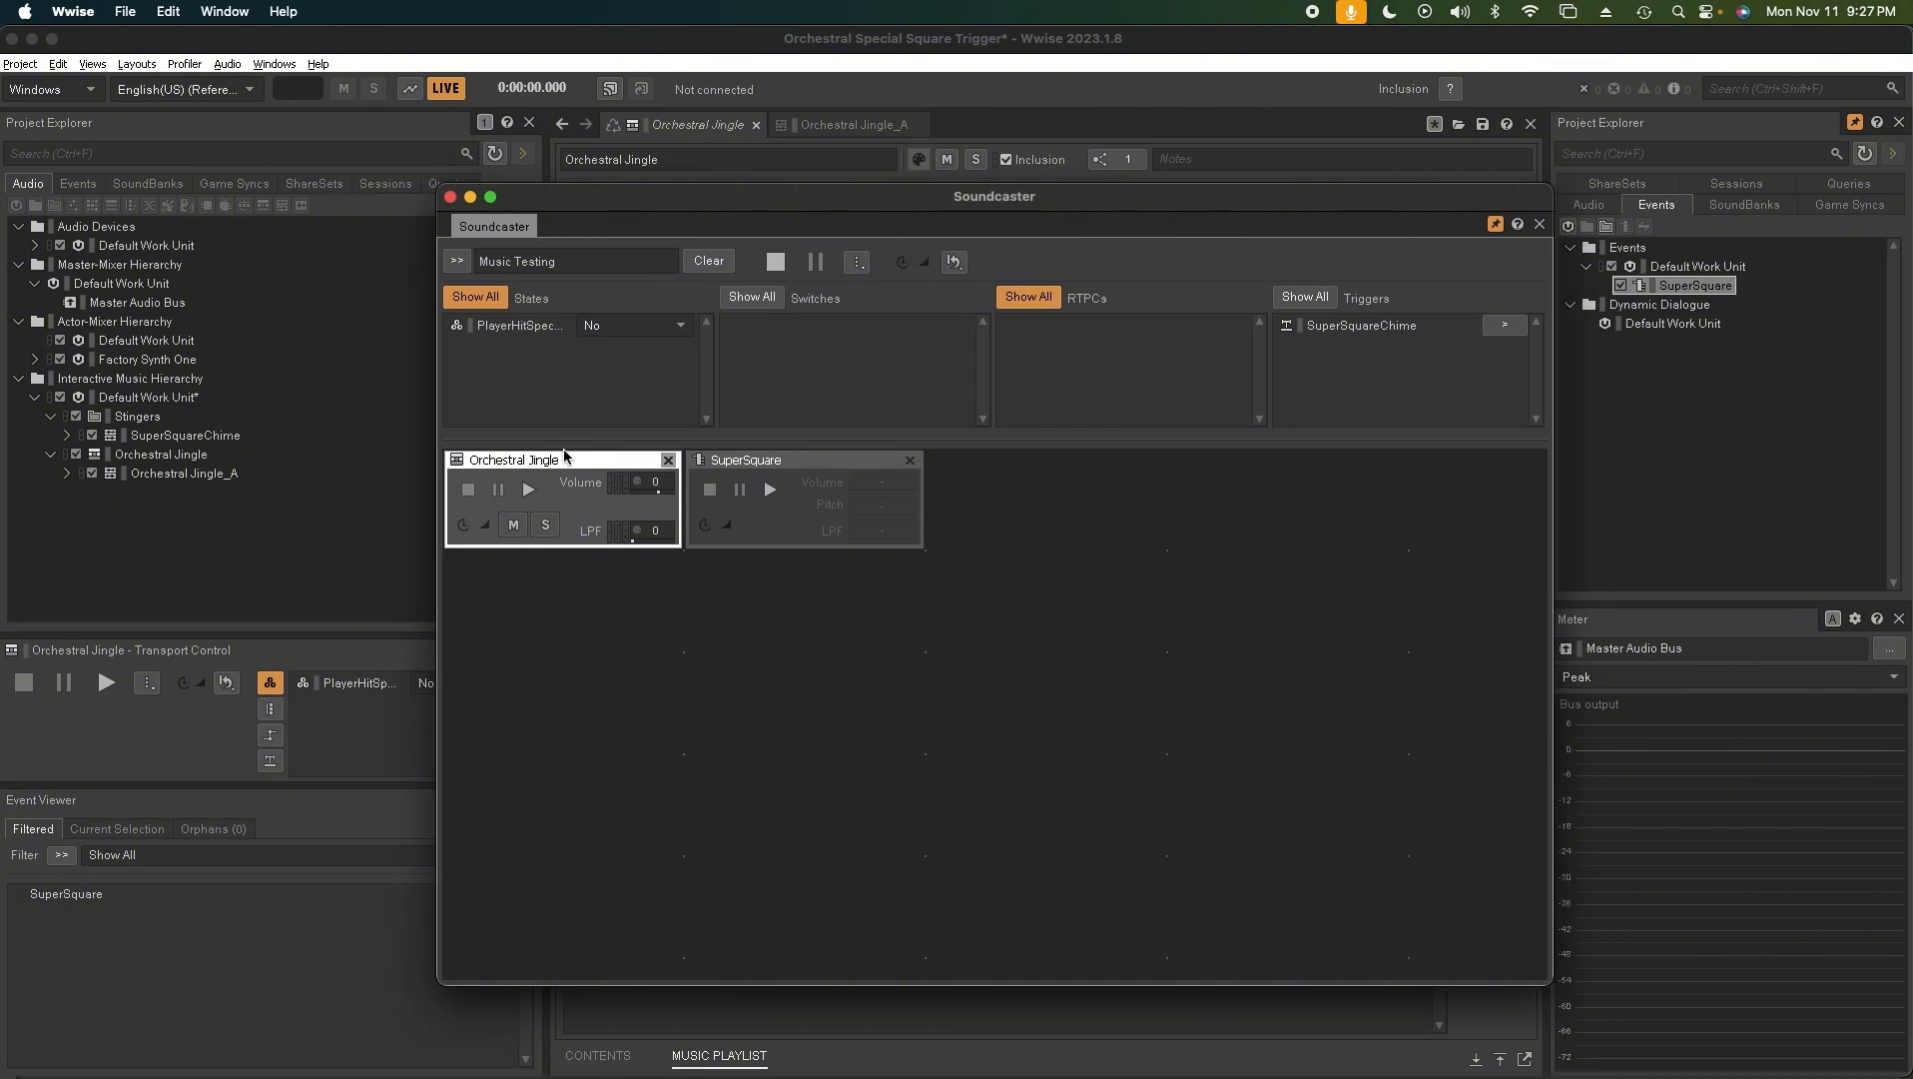
{"action": "left_click", "coordinate": [531, 488]}
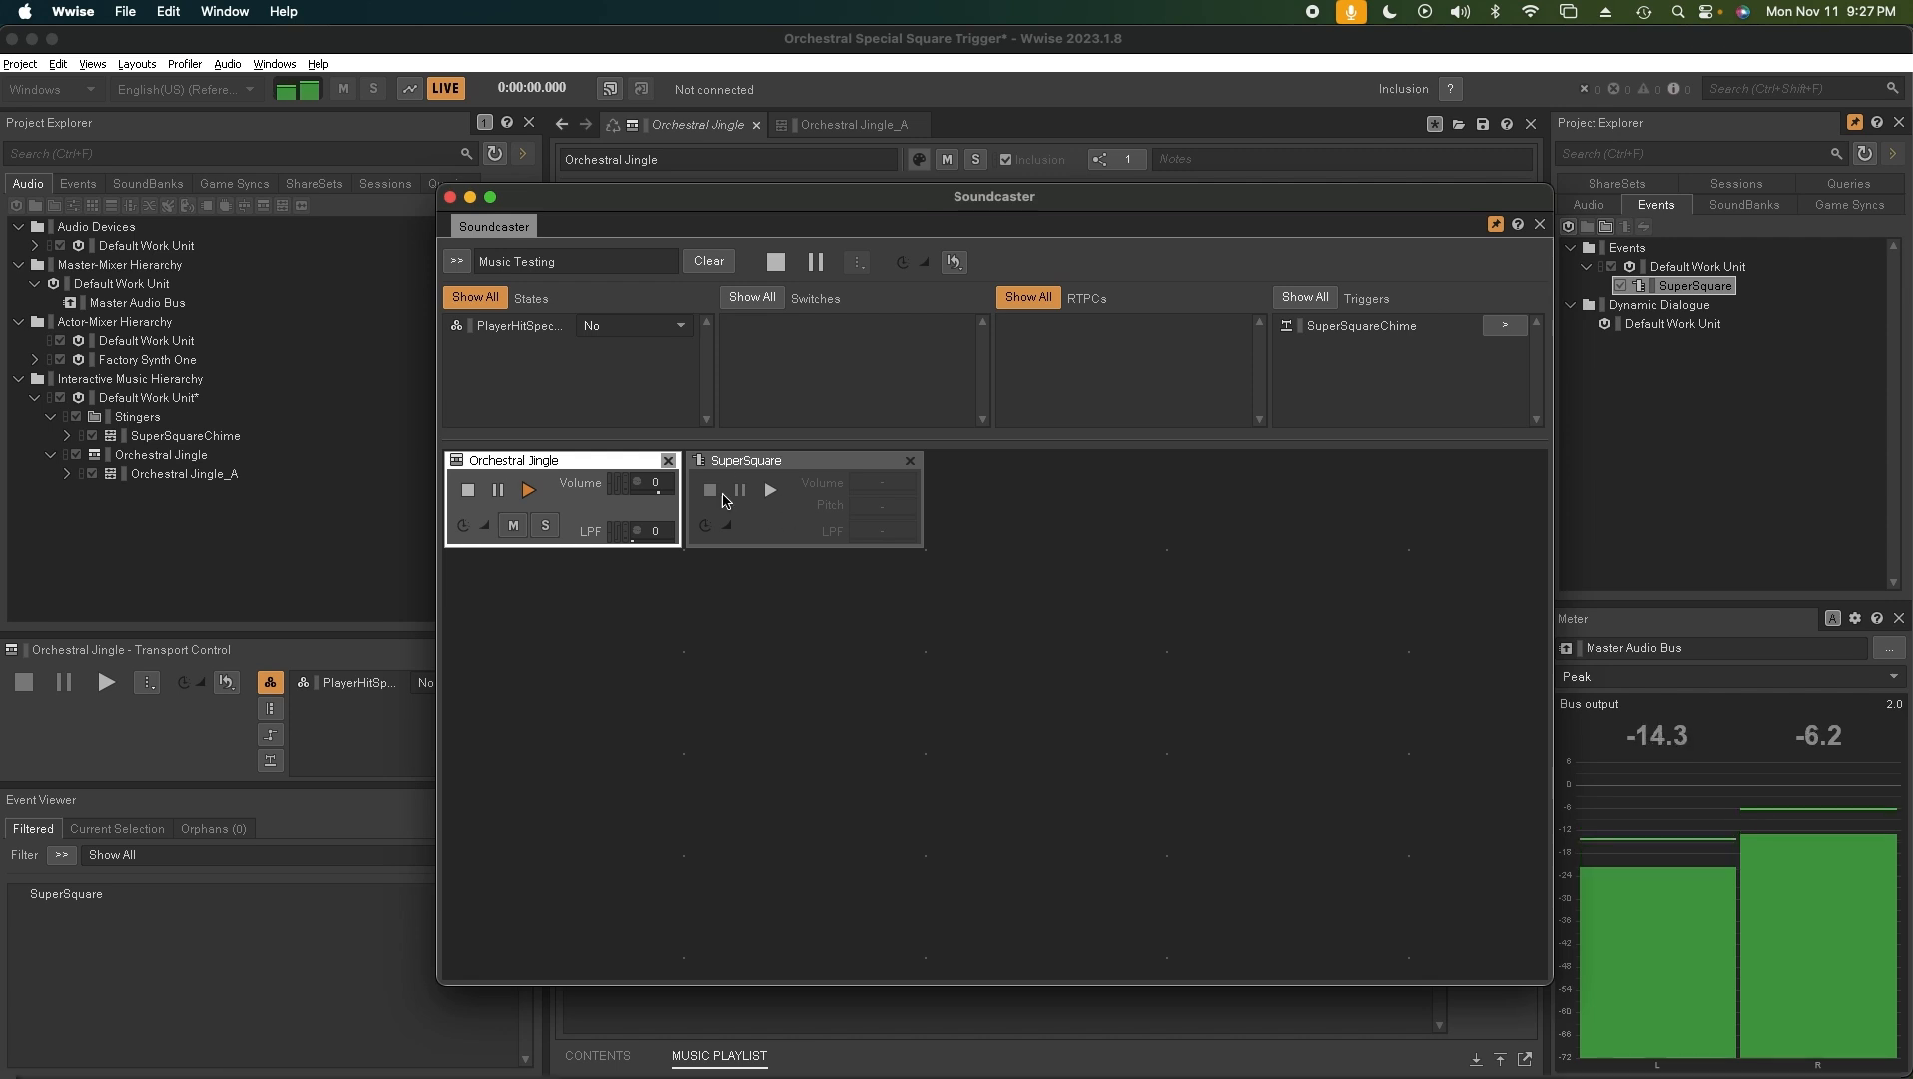
Lower the Orchestral Jingle's voice volume to -2 in the Soundcaster while it plays
{"action": "left_click", "coordinate": [656, 482]}
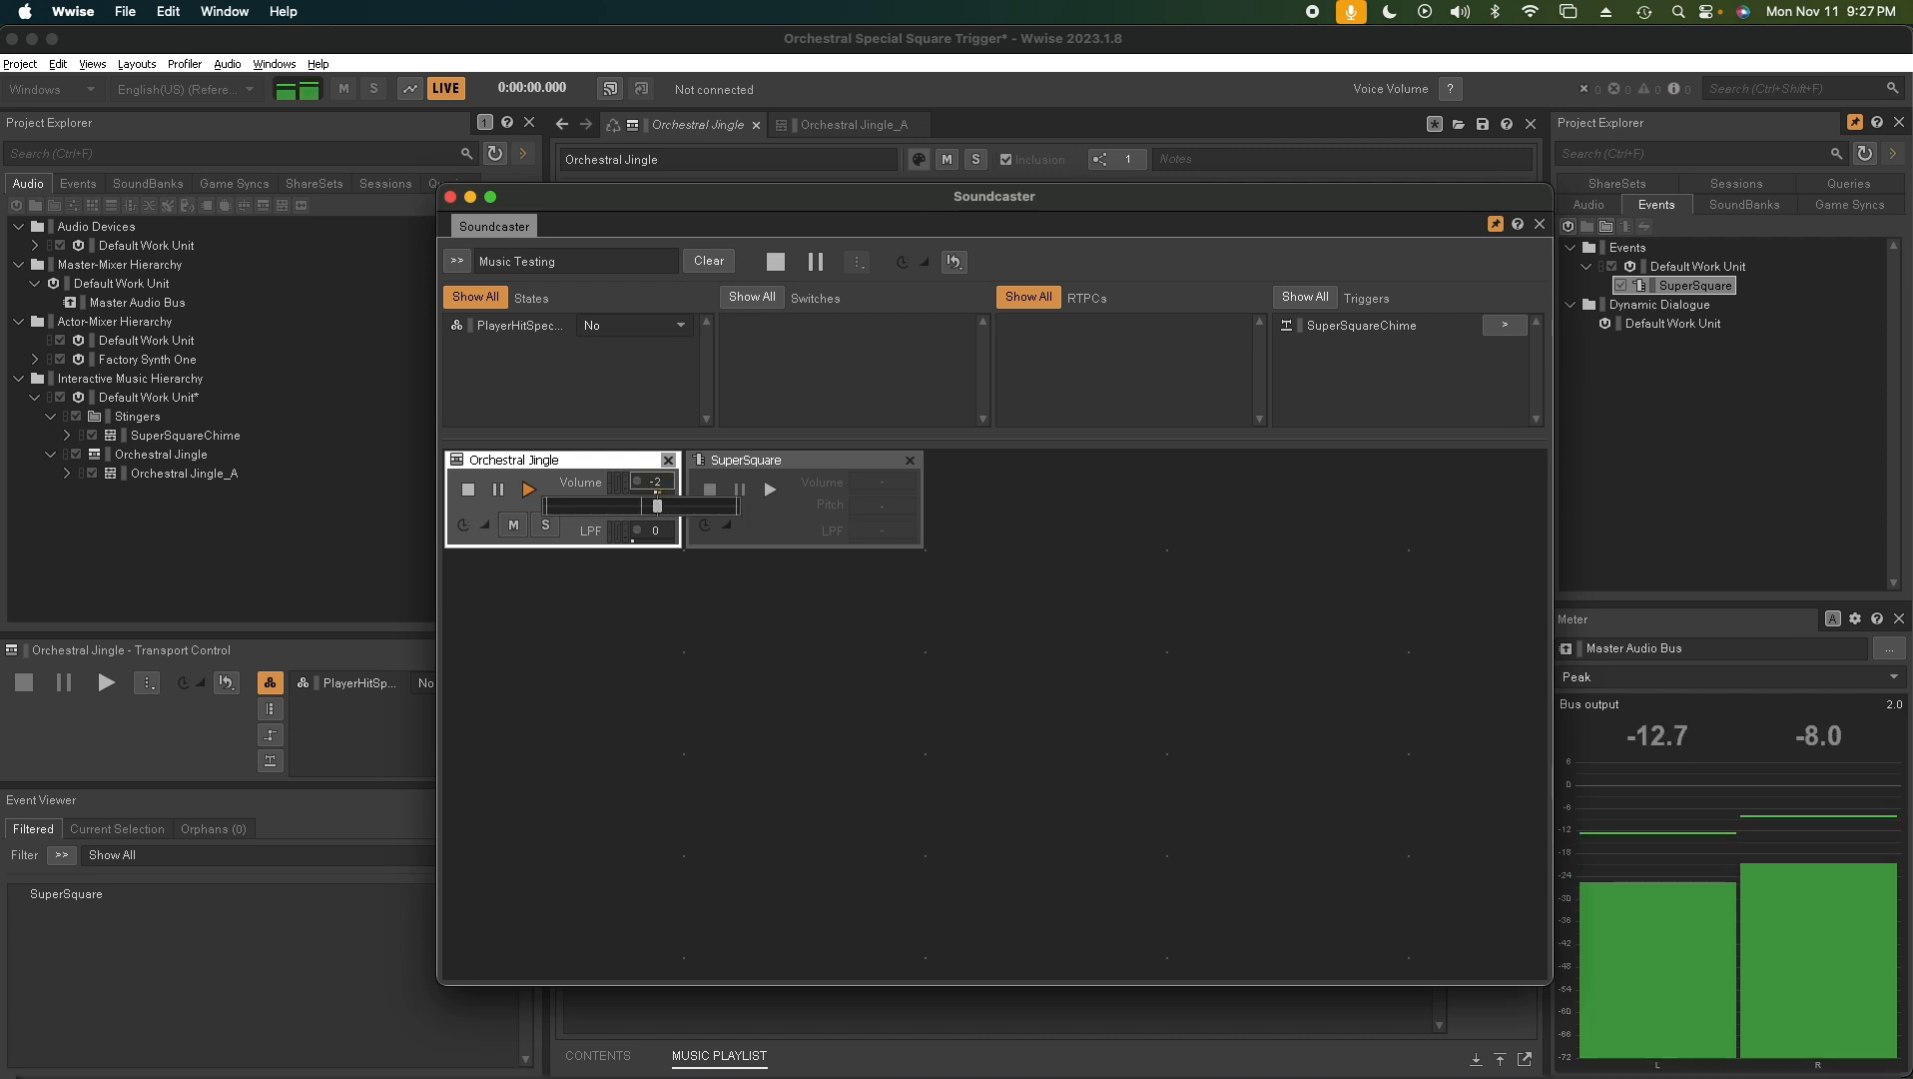
{"action": "left_click_drag", "start_coordinate": [659, 505], "coordinate": [650, 506]}
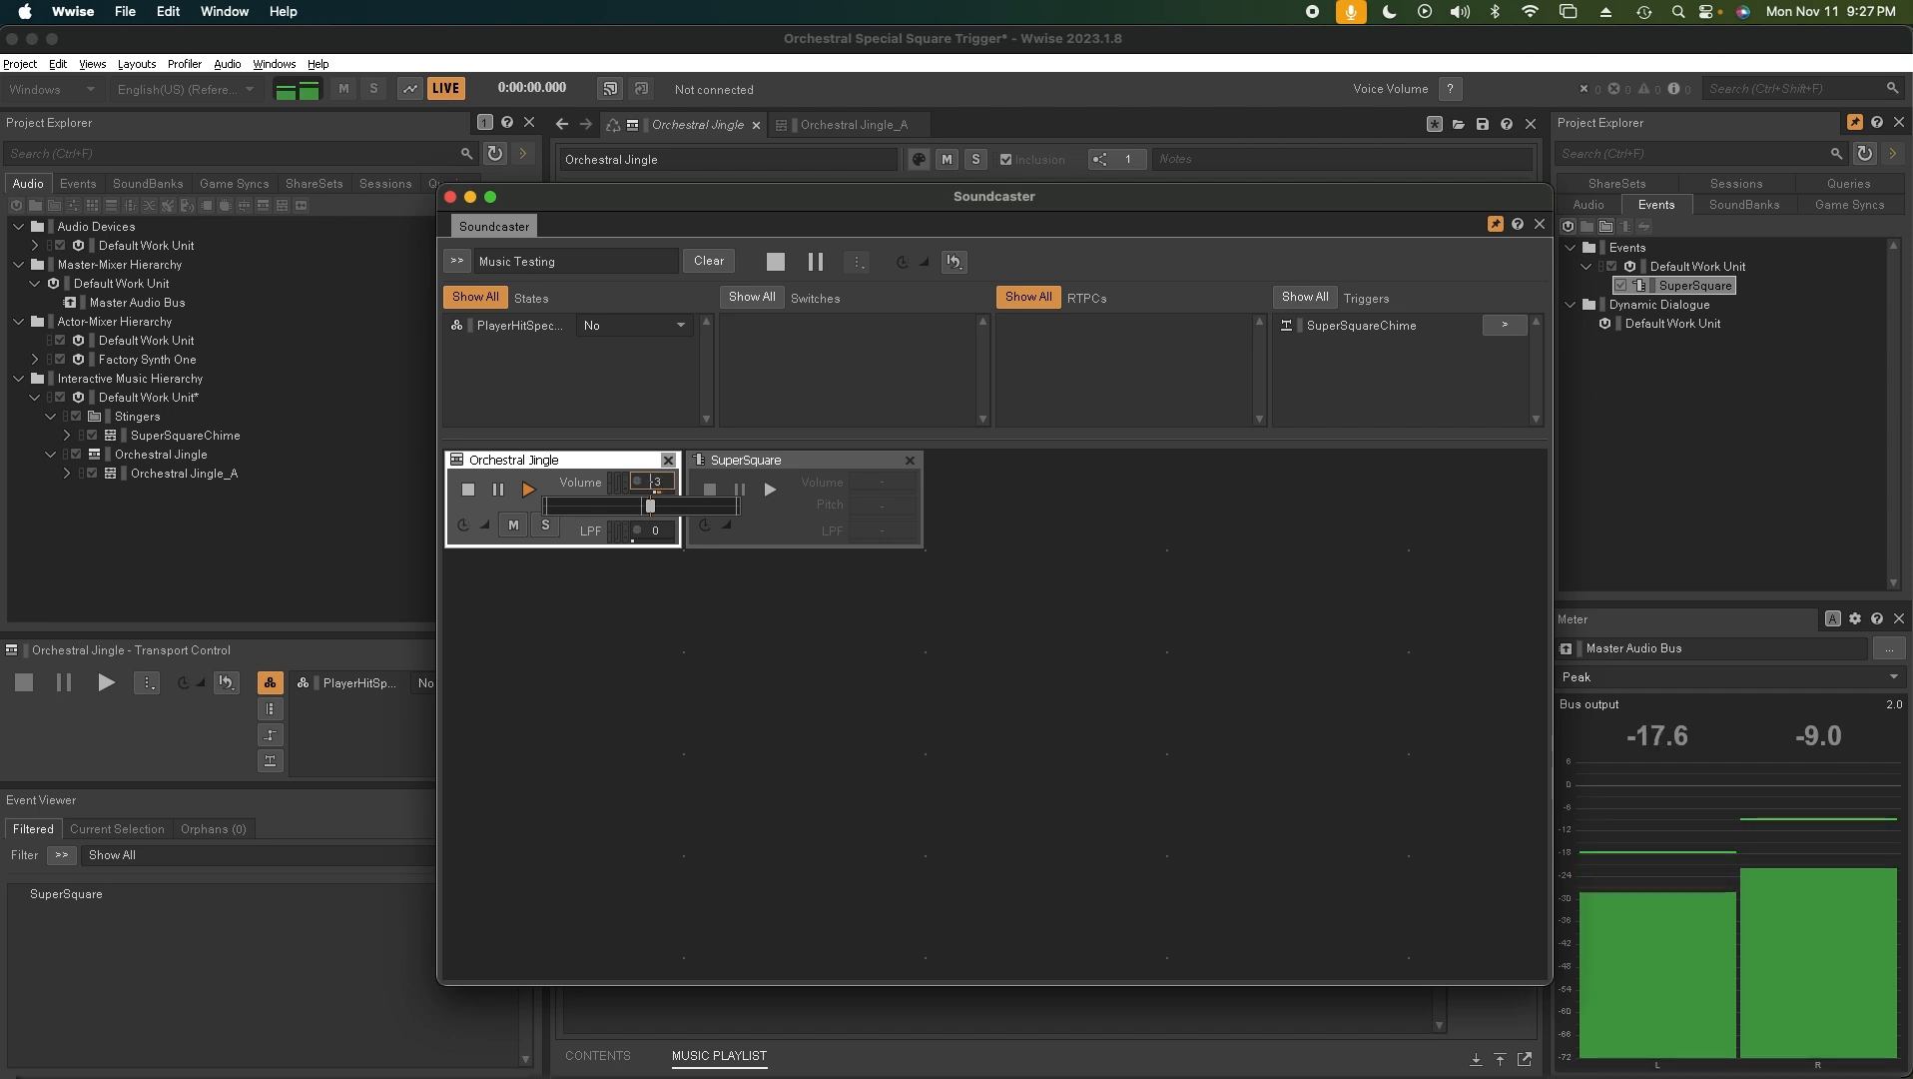
{"action": "left_click_drag", "start_coordinate": [650, 505], "coordinate": [657, 505]}
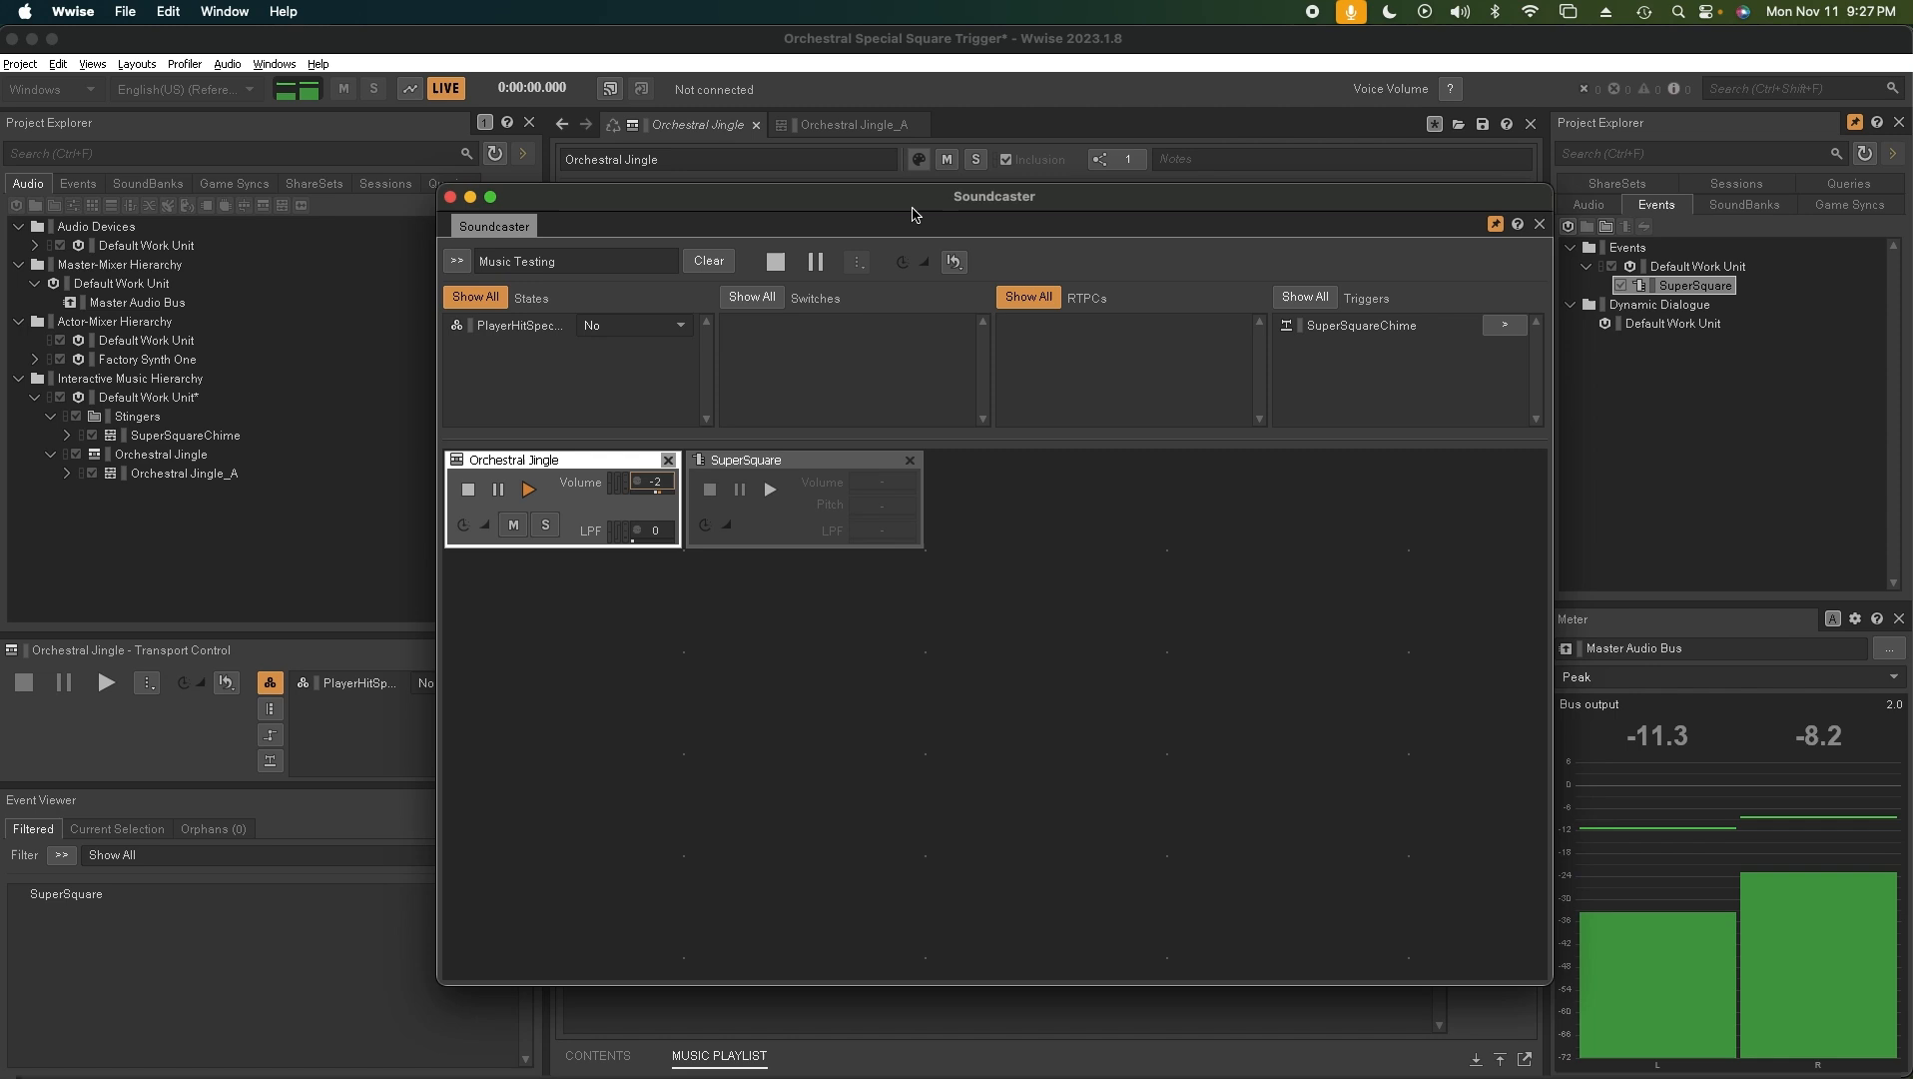
Play the SuperSquare event over the running Orchestral Jingle, shifting the Soundcaster window down for the test and back up
{"action": "left_click_drag", "start_coordinate": [911, 214], "coordinate": [889, 400]}
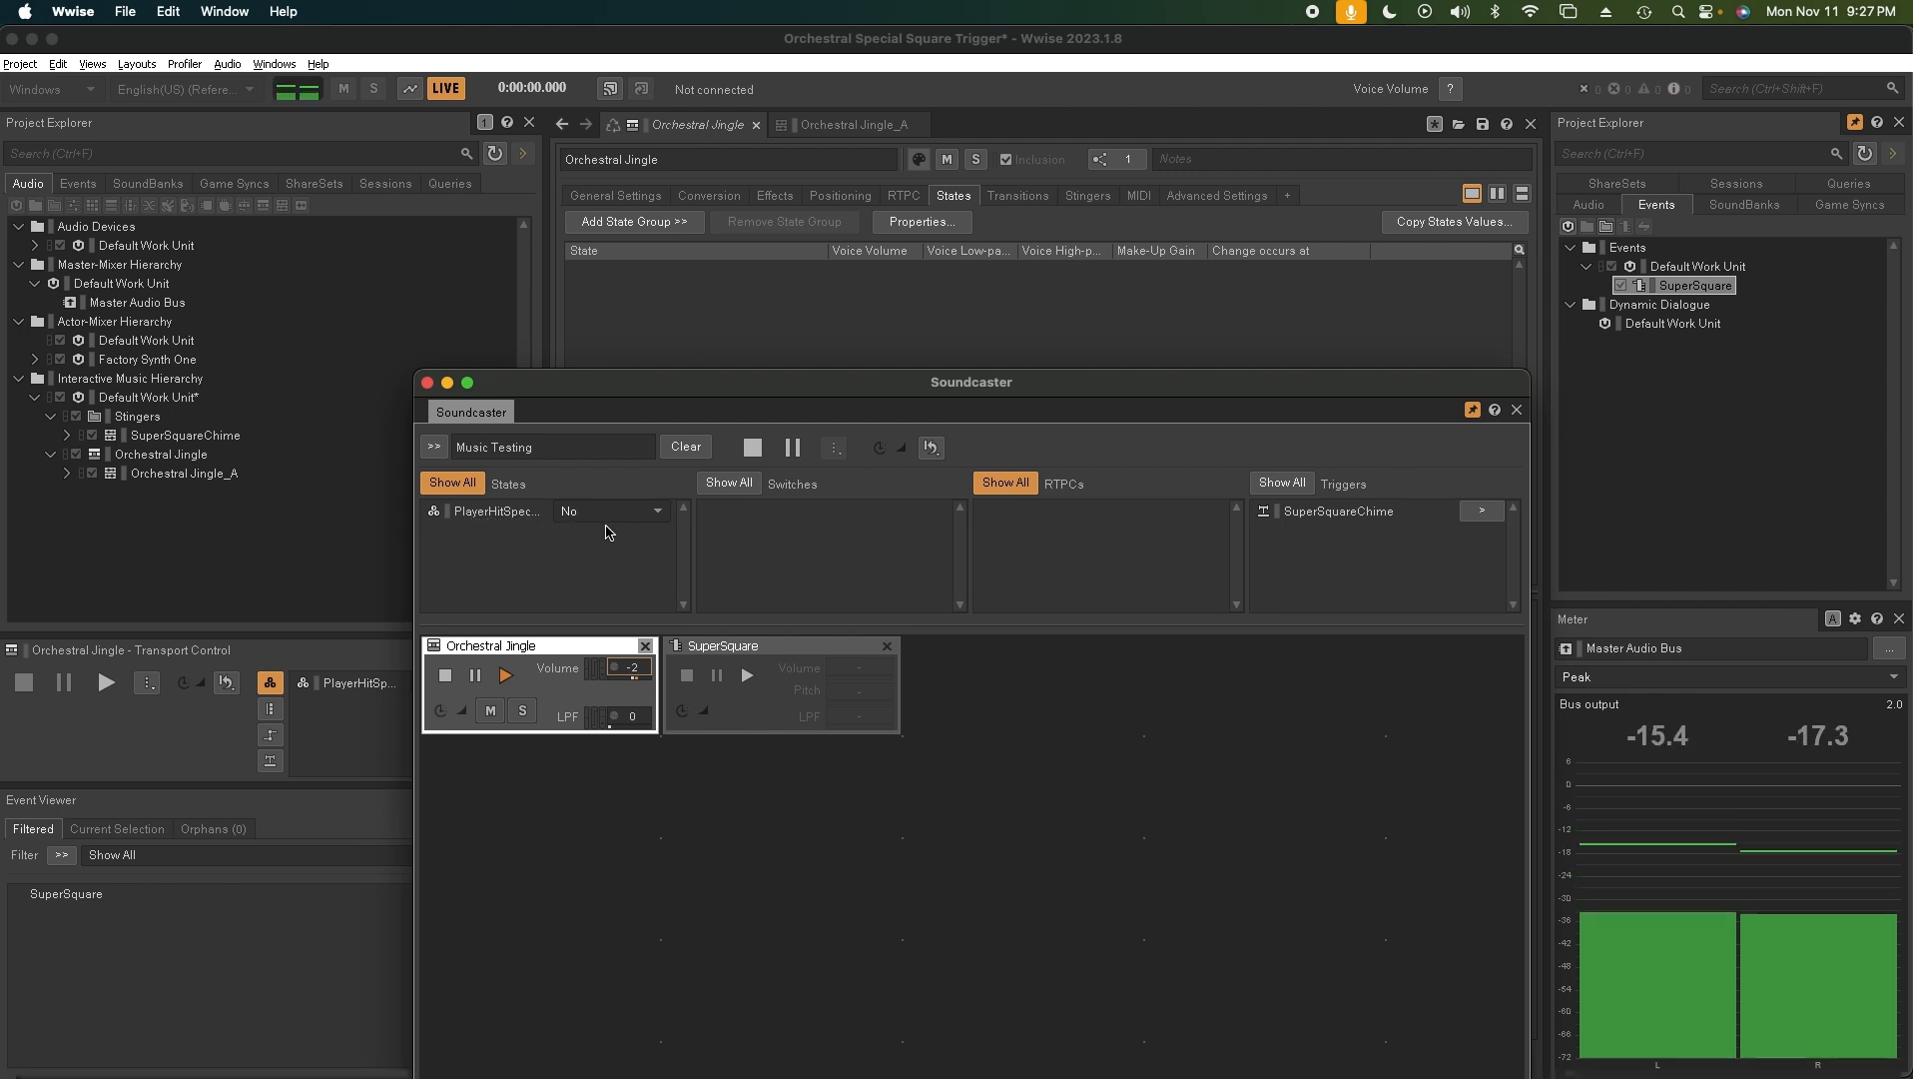
{"action": "left_click", "coordinate": [746, 678]}
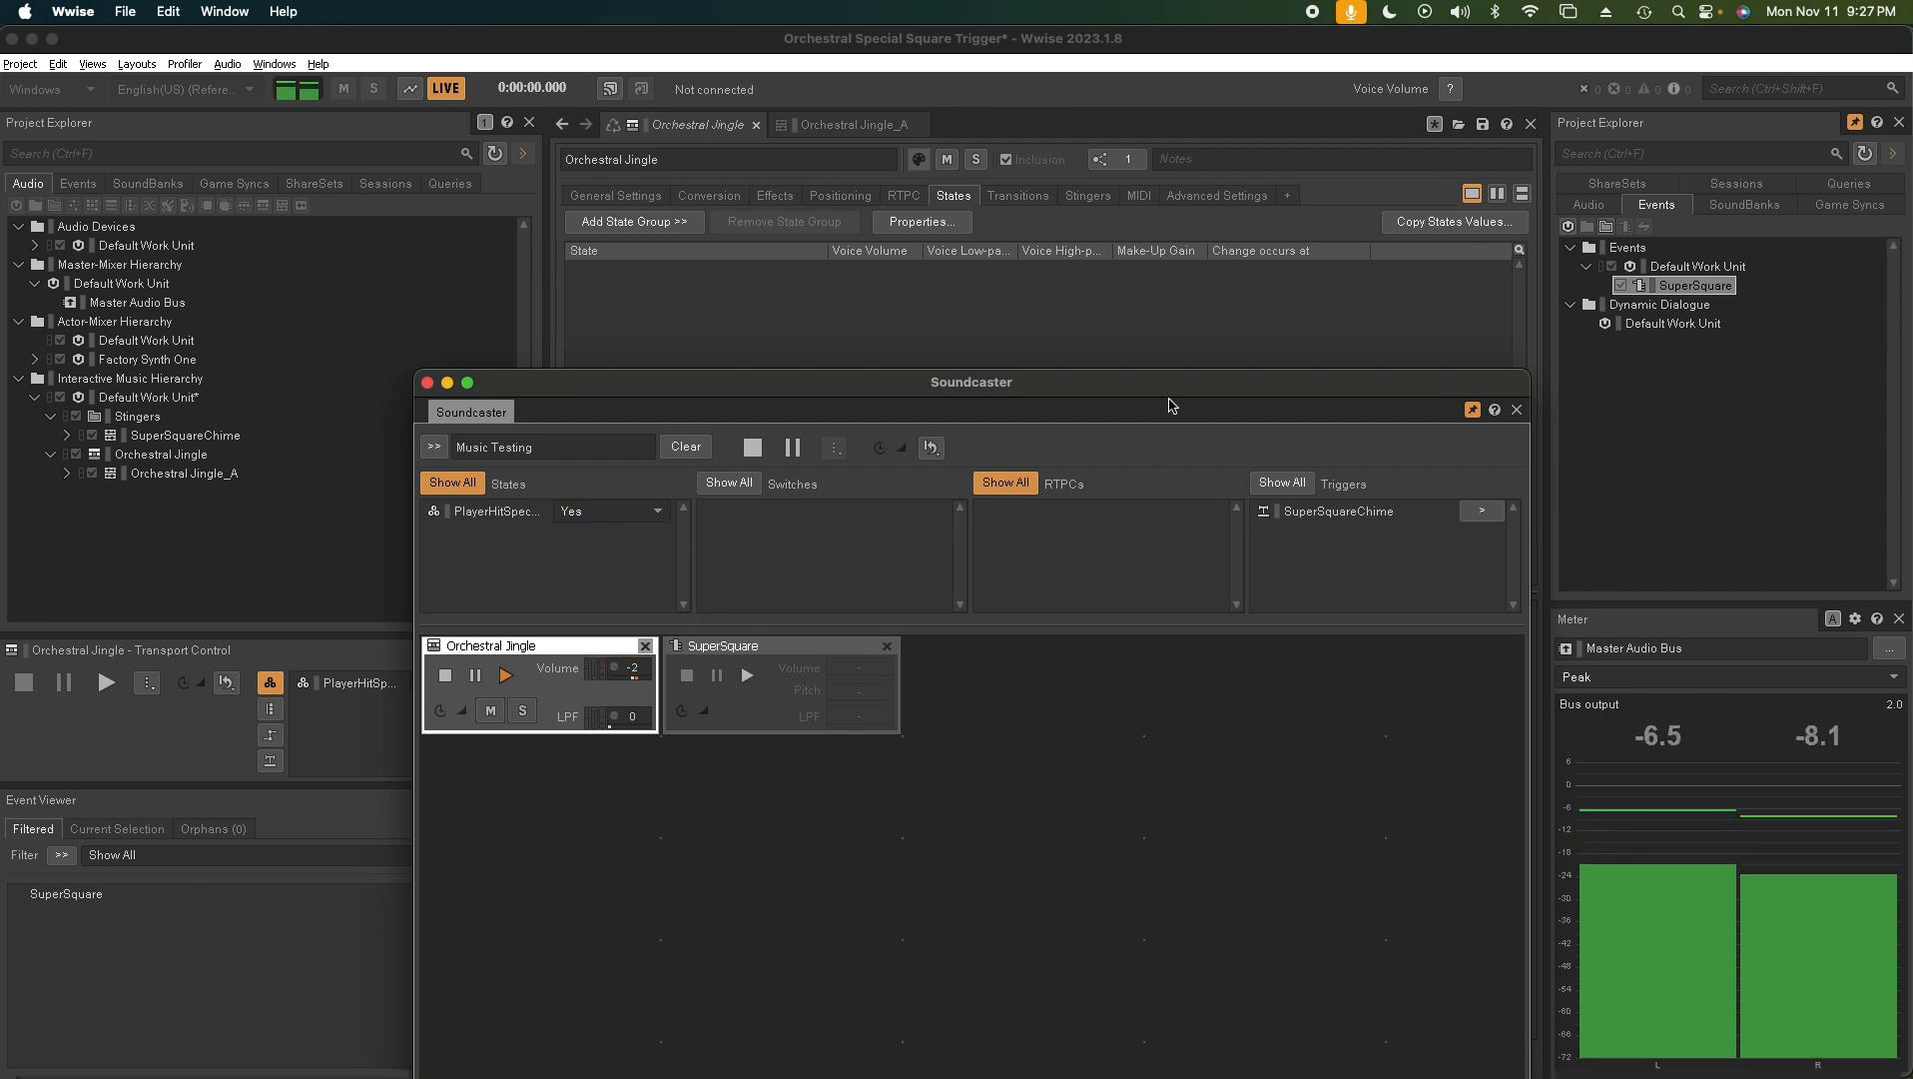
{"action": "left_click_drag", "start_coordinate": [1171, 405], "coordinate": [1165, 228]}
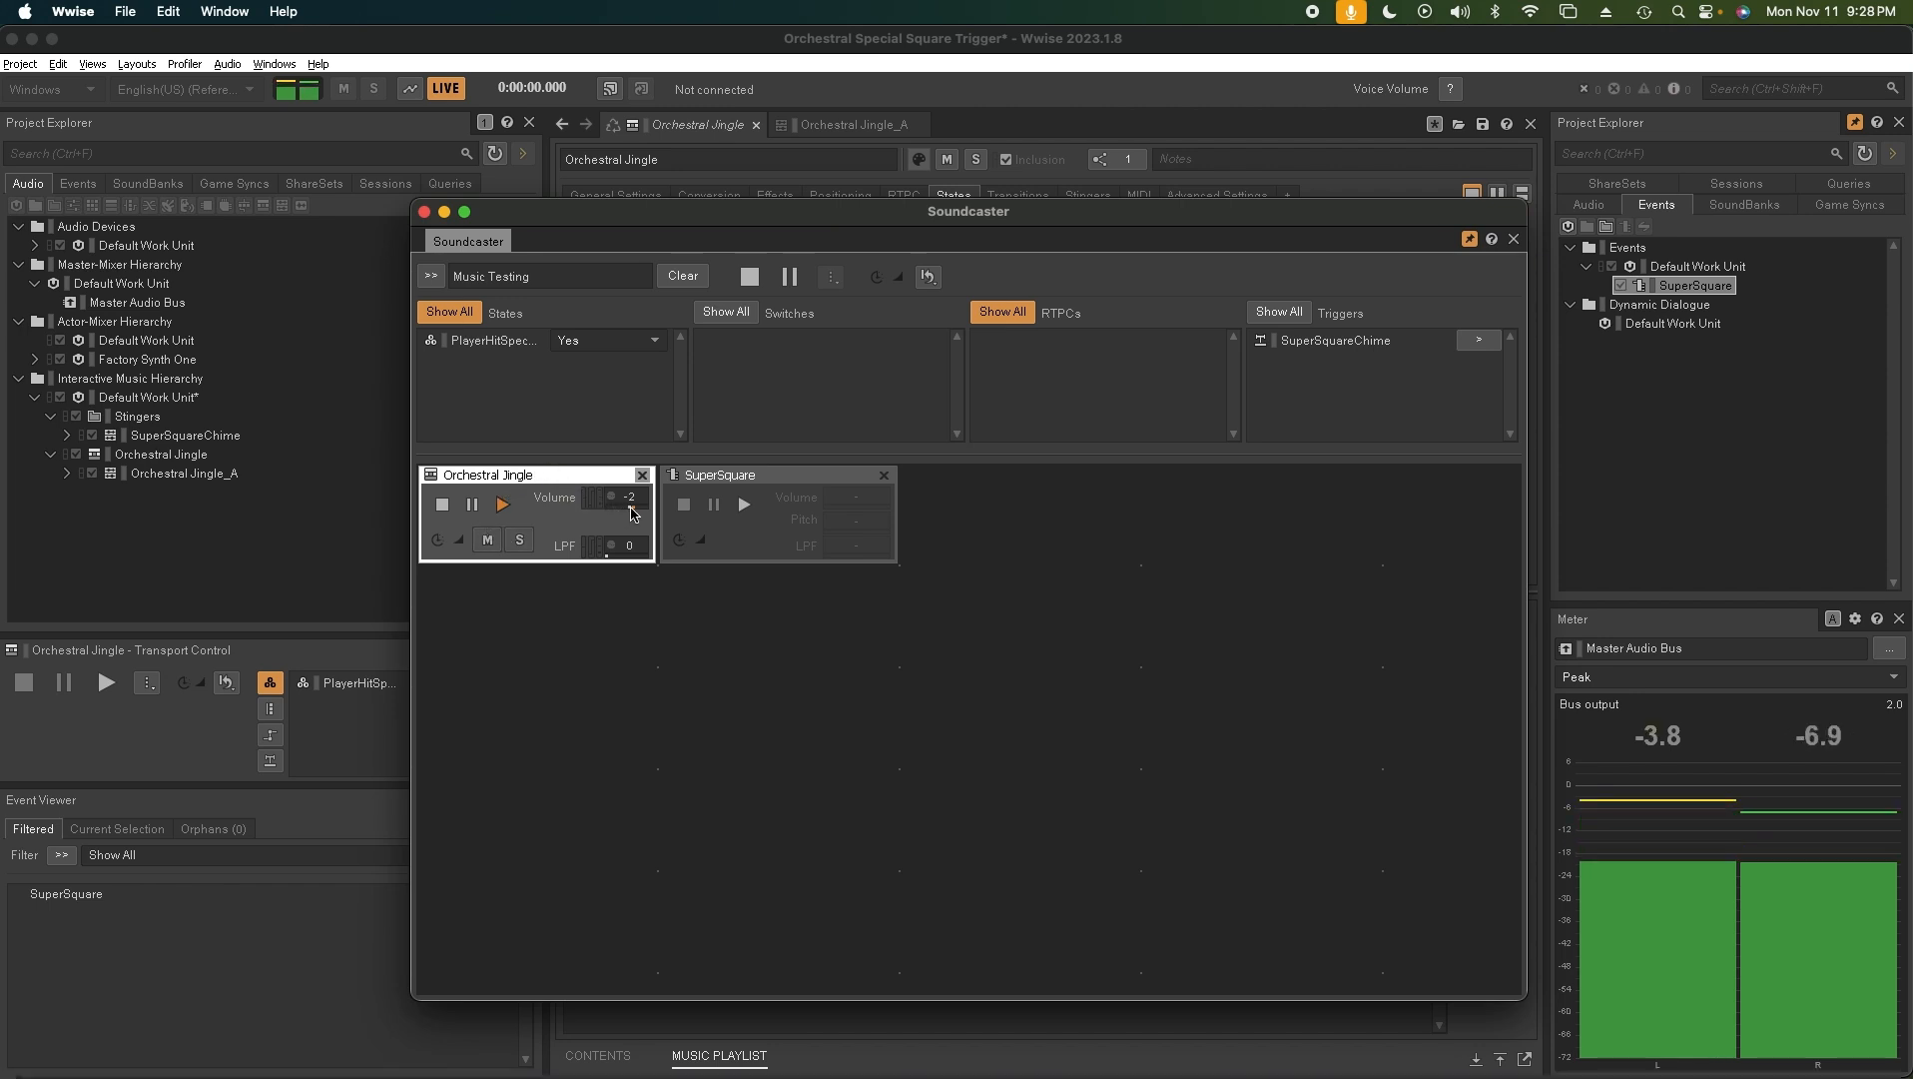
Adjust the Orchestral Jingle's voice volume in the Soundcaster while it plays, trying -9 and -4 and settling on -1
{"action": "left_click_drag", "start_coordinate": [633, 514], "coordinate": [593, 520]}
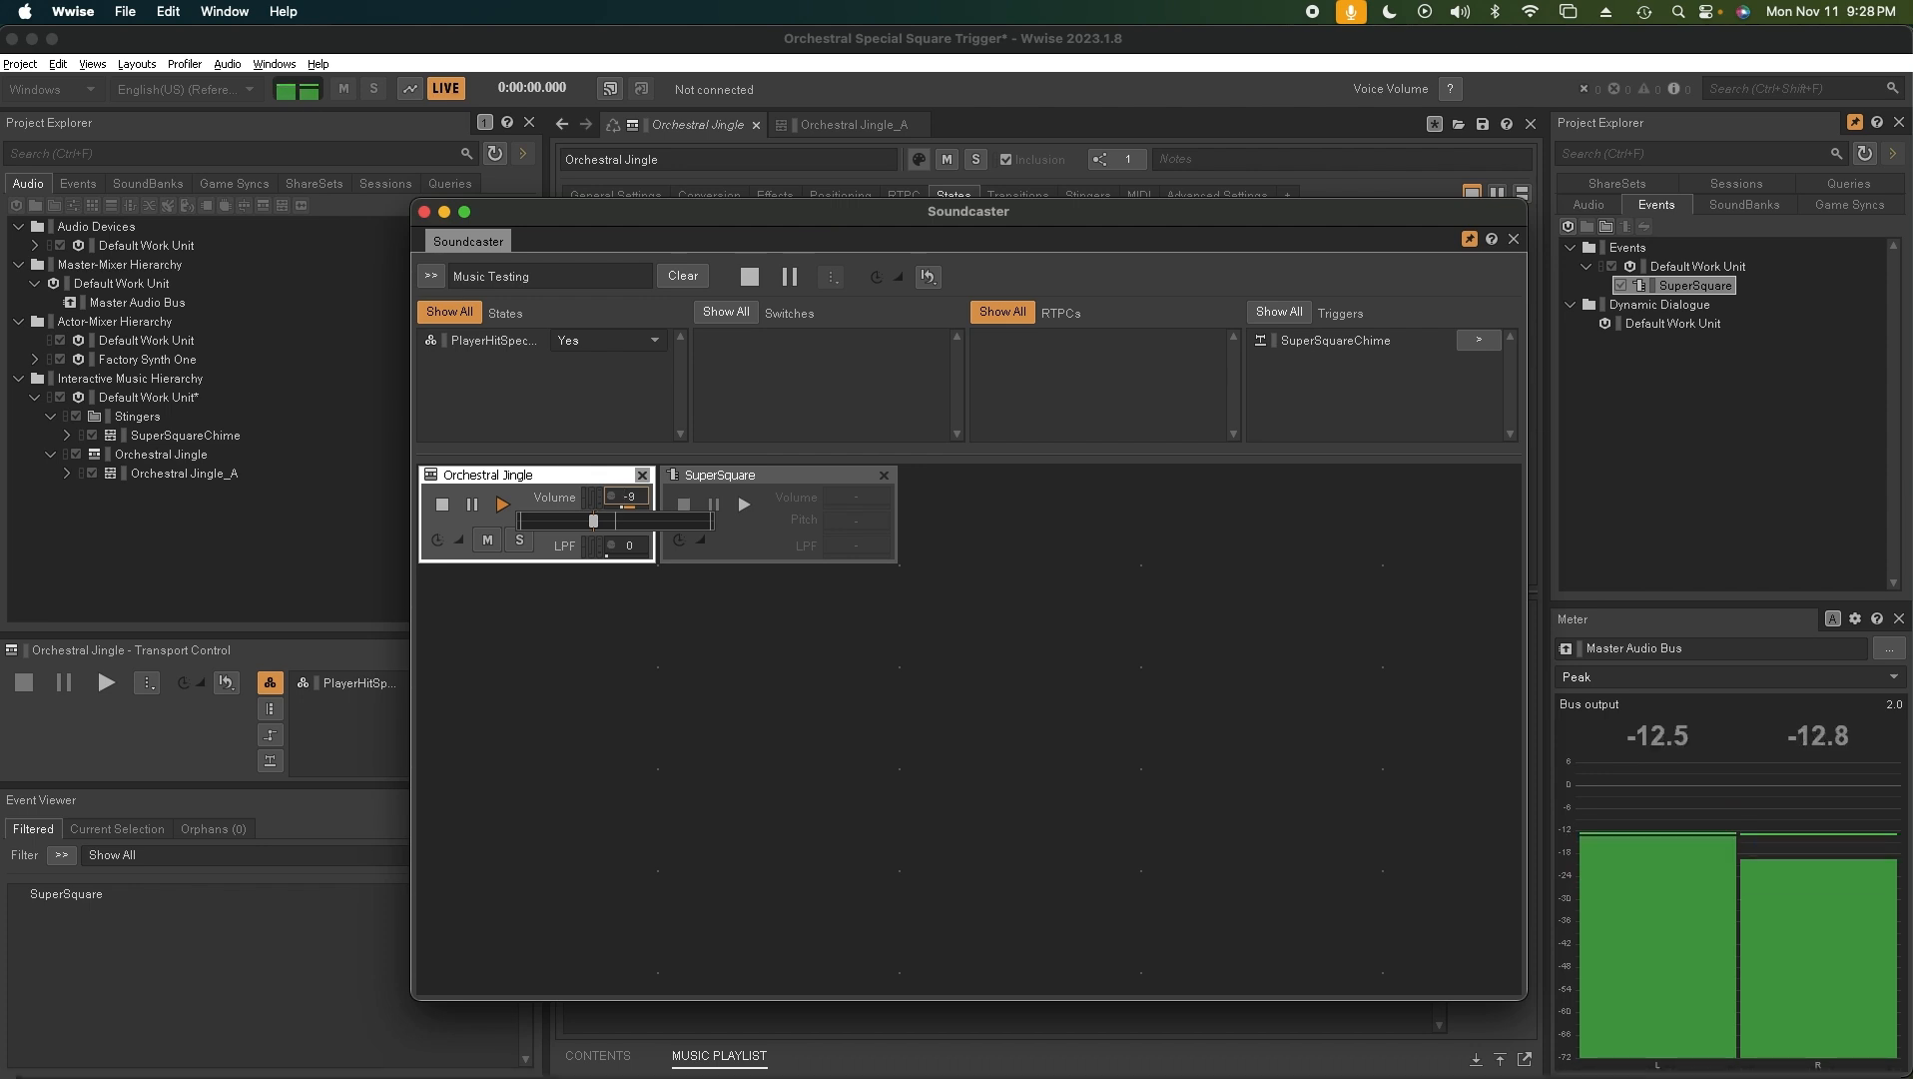
{"action": "left_click_drag", "start_coordinate": [594, 520], "coordinate": [613, 520]}
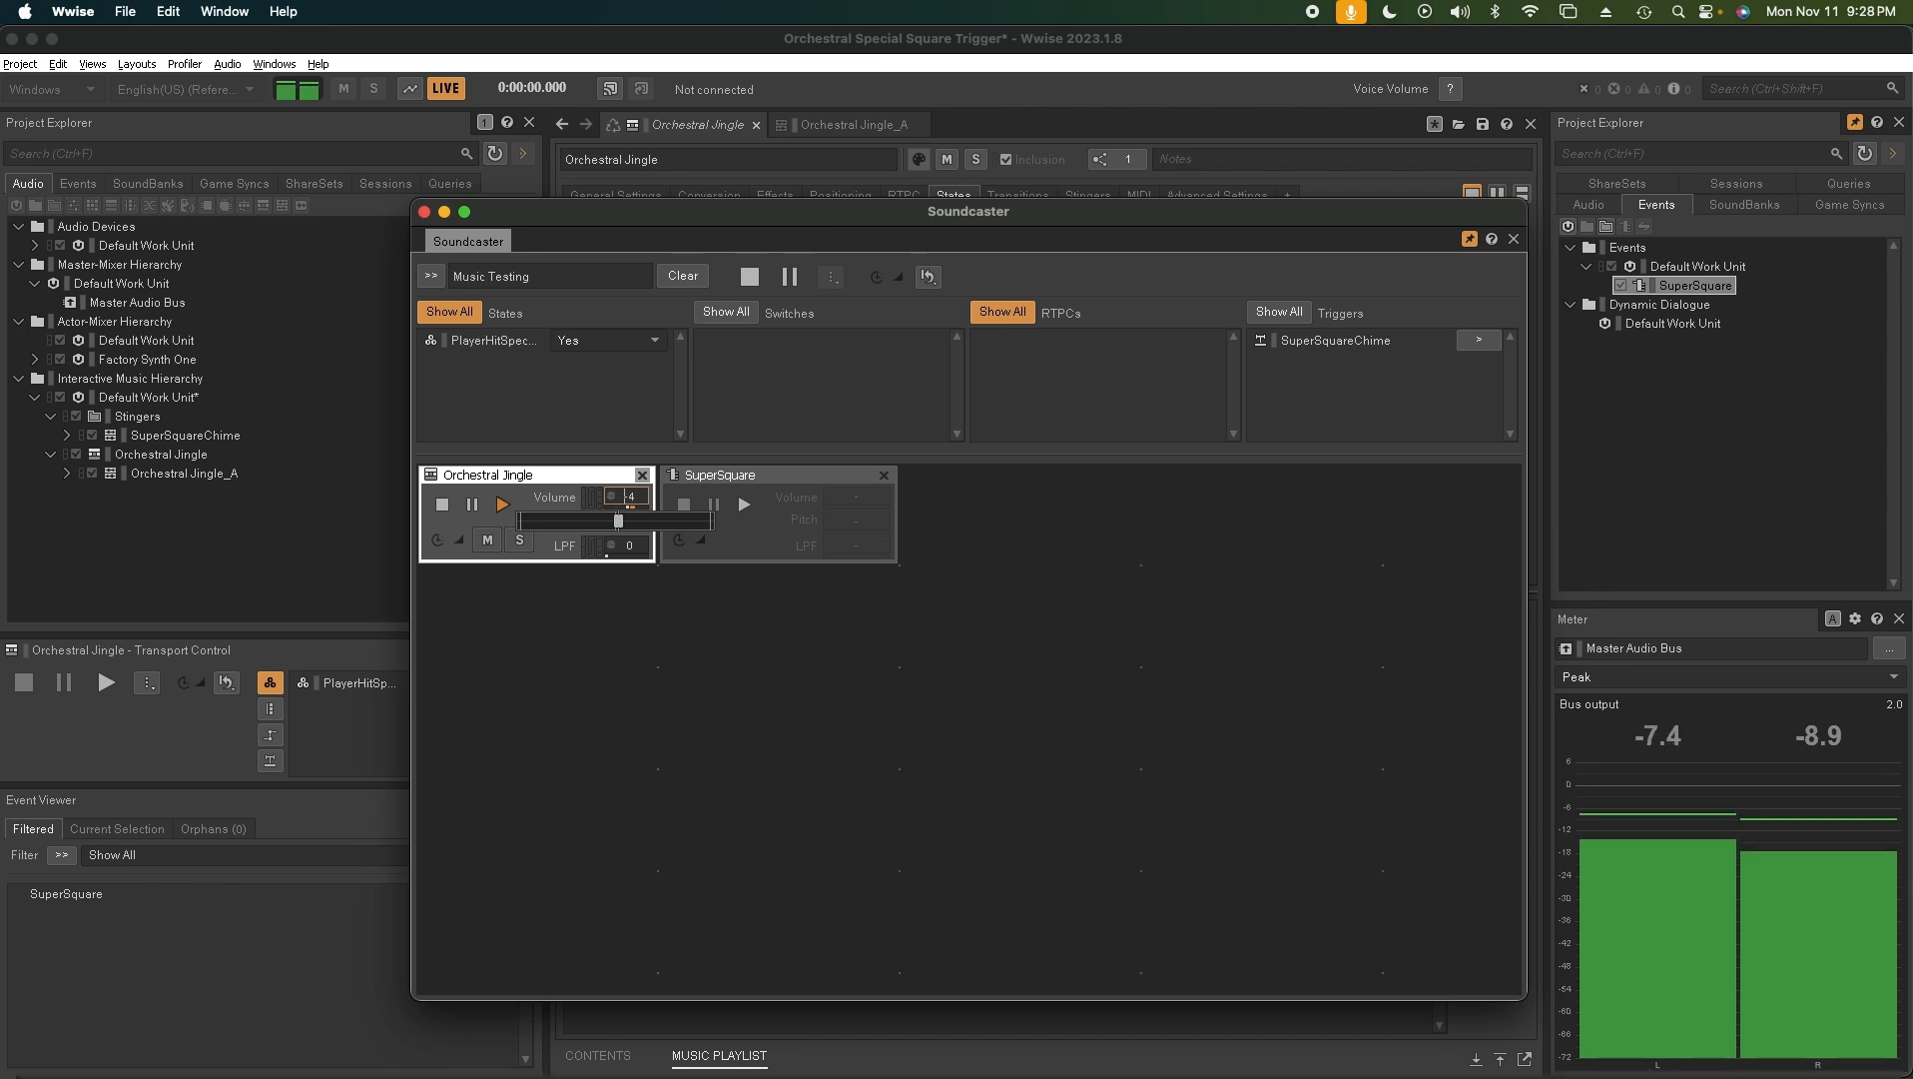
{"action": "left_click_drag", "start_coordinate": [618, 521], "coordinate": [638, 520]}
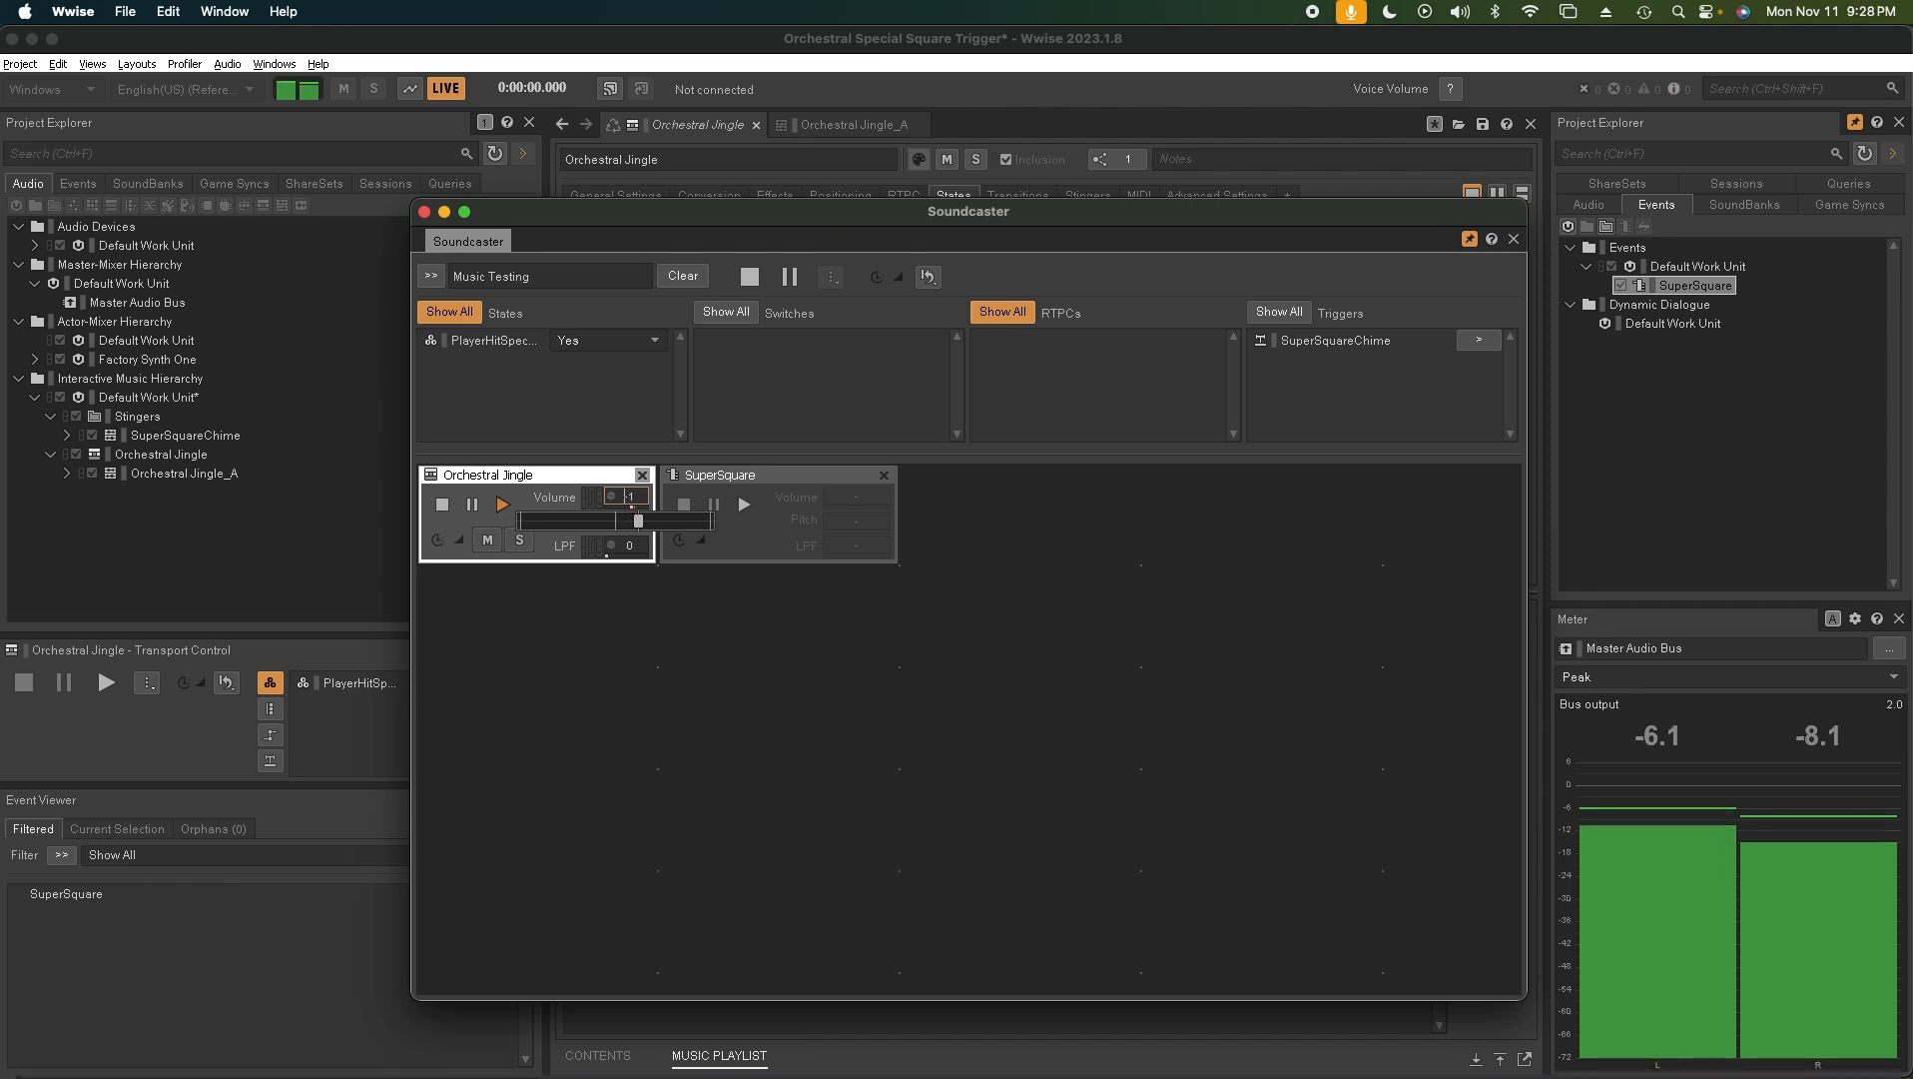
Reset the PlayerHitSpecialSquare state to No while the jingle plays, and again after it has switched to Yes
{"action": "left_click", "coordinate": [597, 344]}
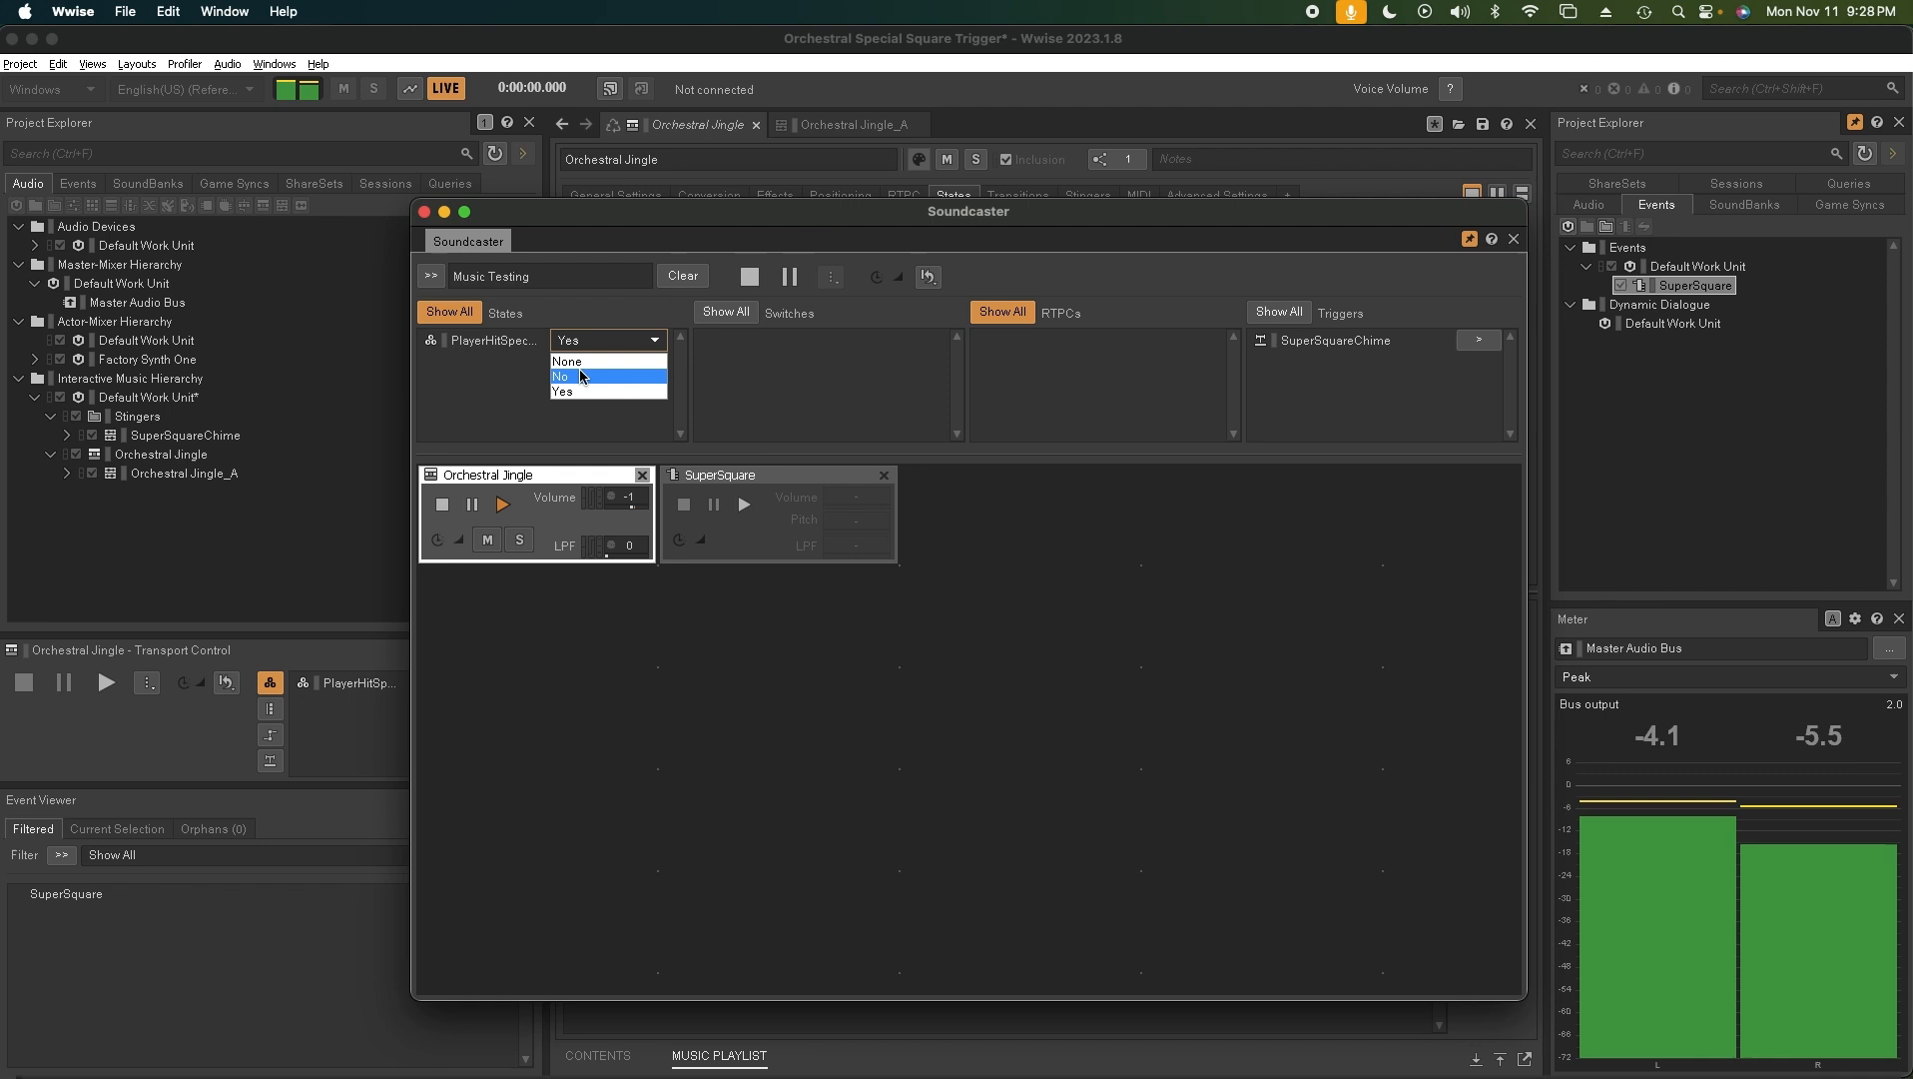
{"action": "left_click", "coordinate": [584, 376]}
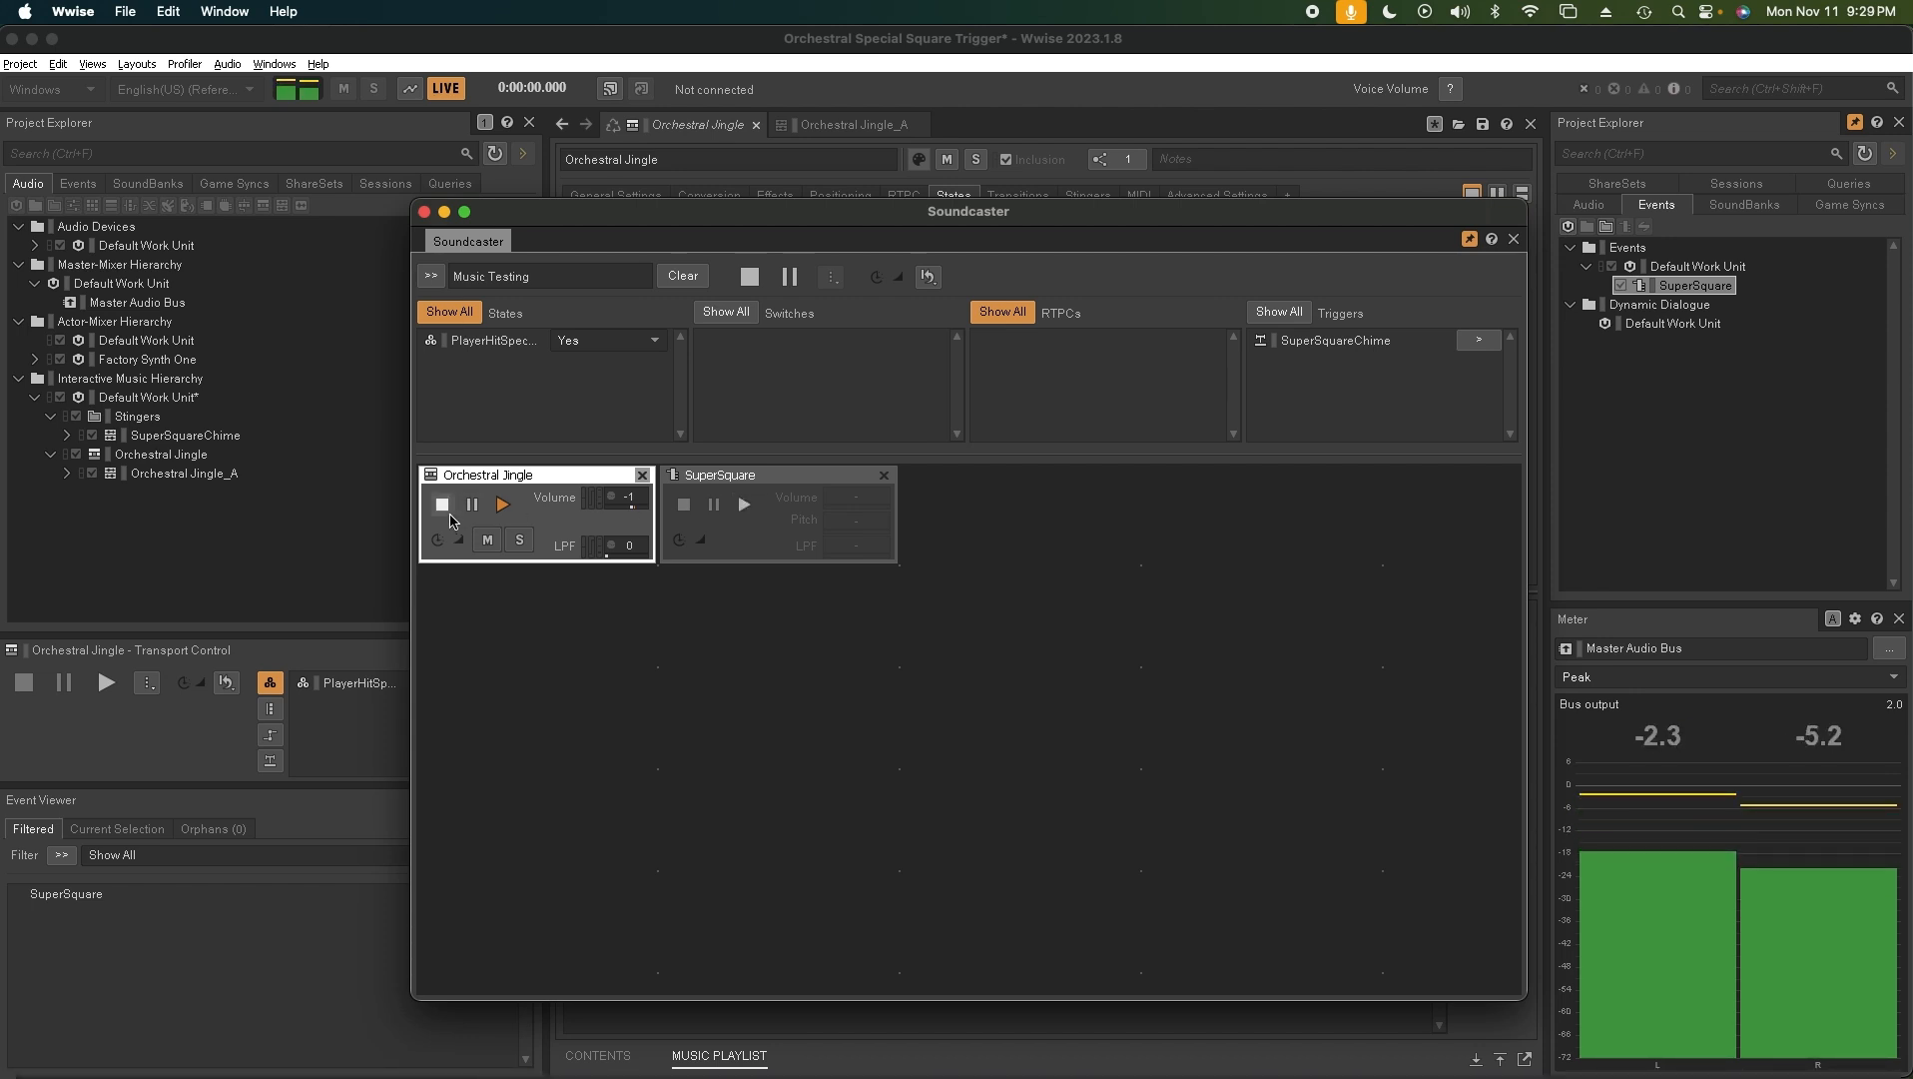
{"action": "left_click", "coordinate": [602, 342]}
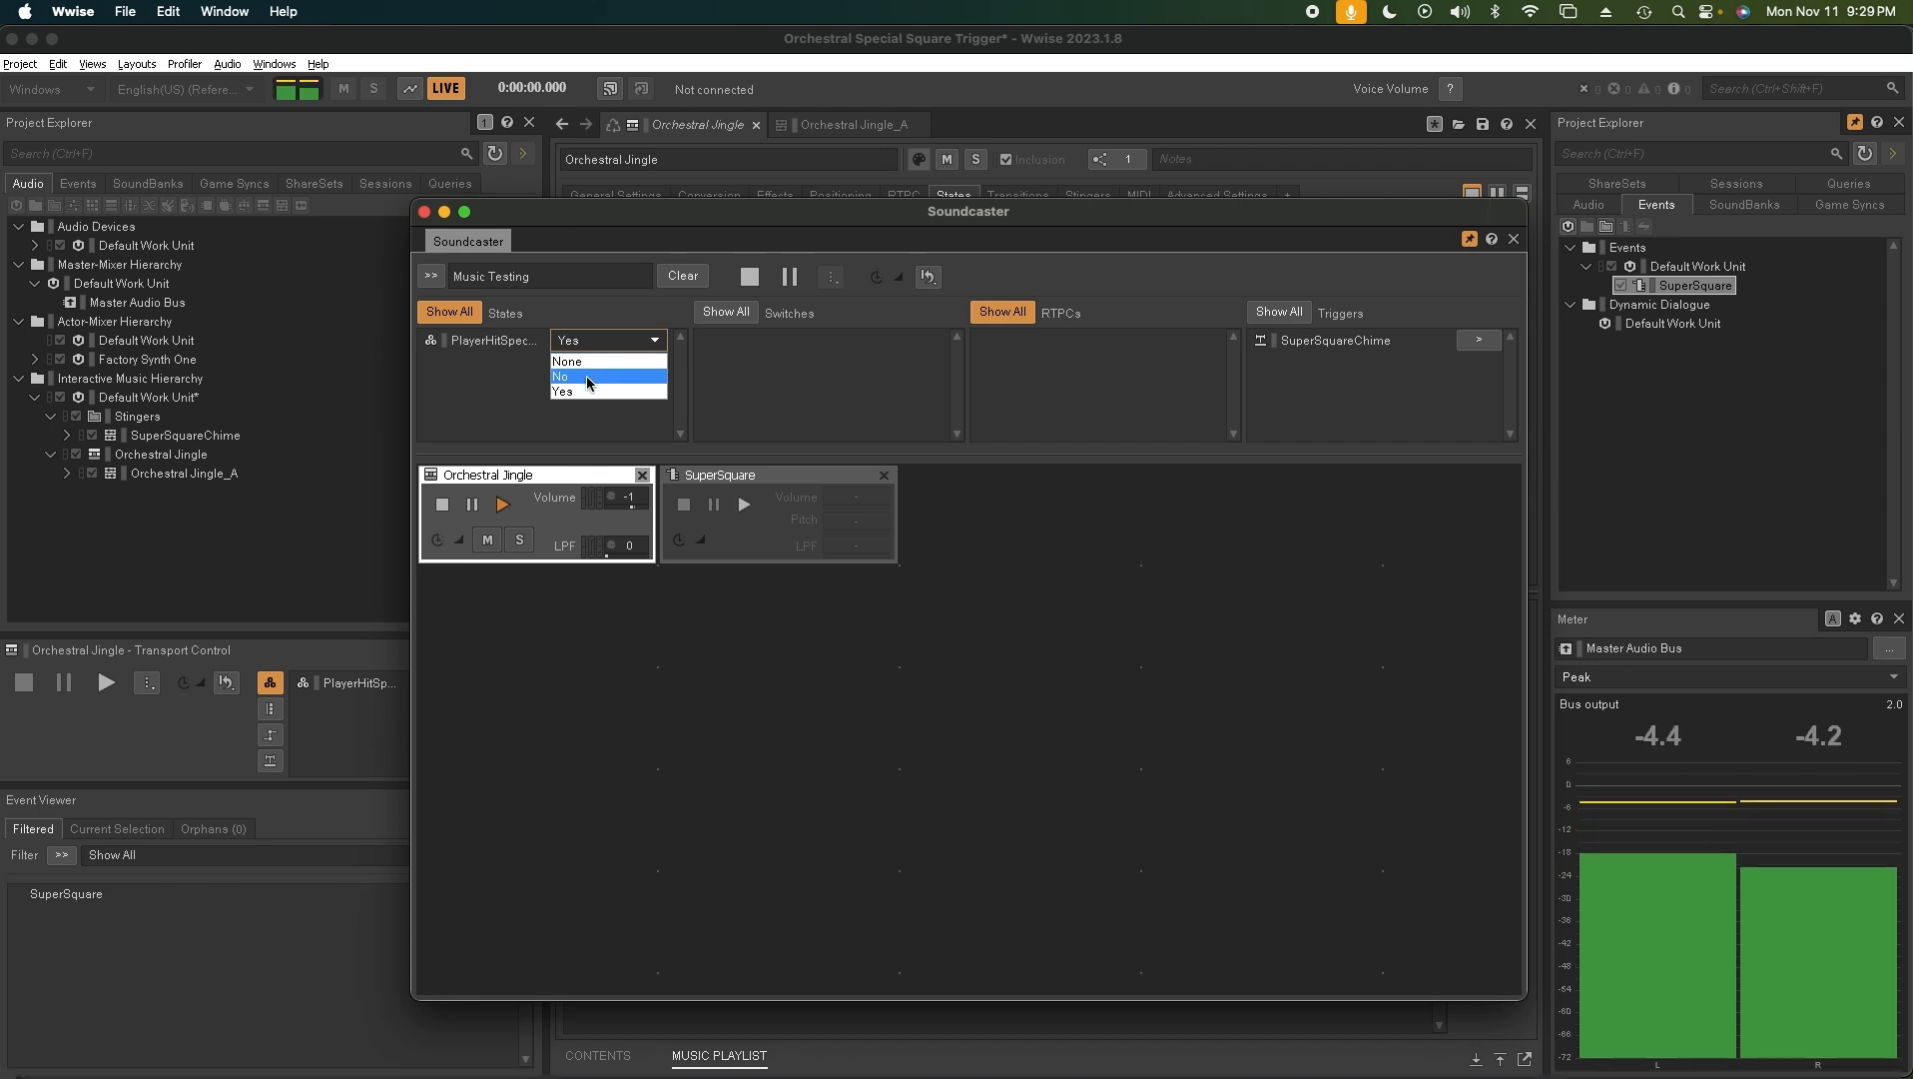
{"action": "left_click", "coordinate": [587, 377]}
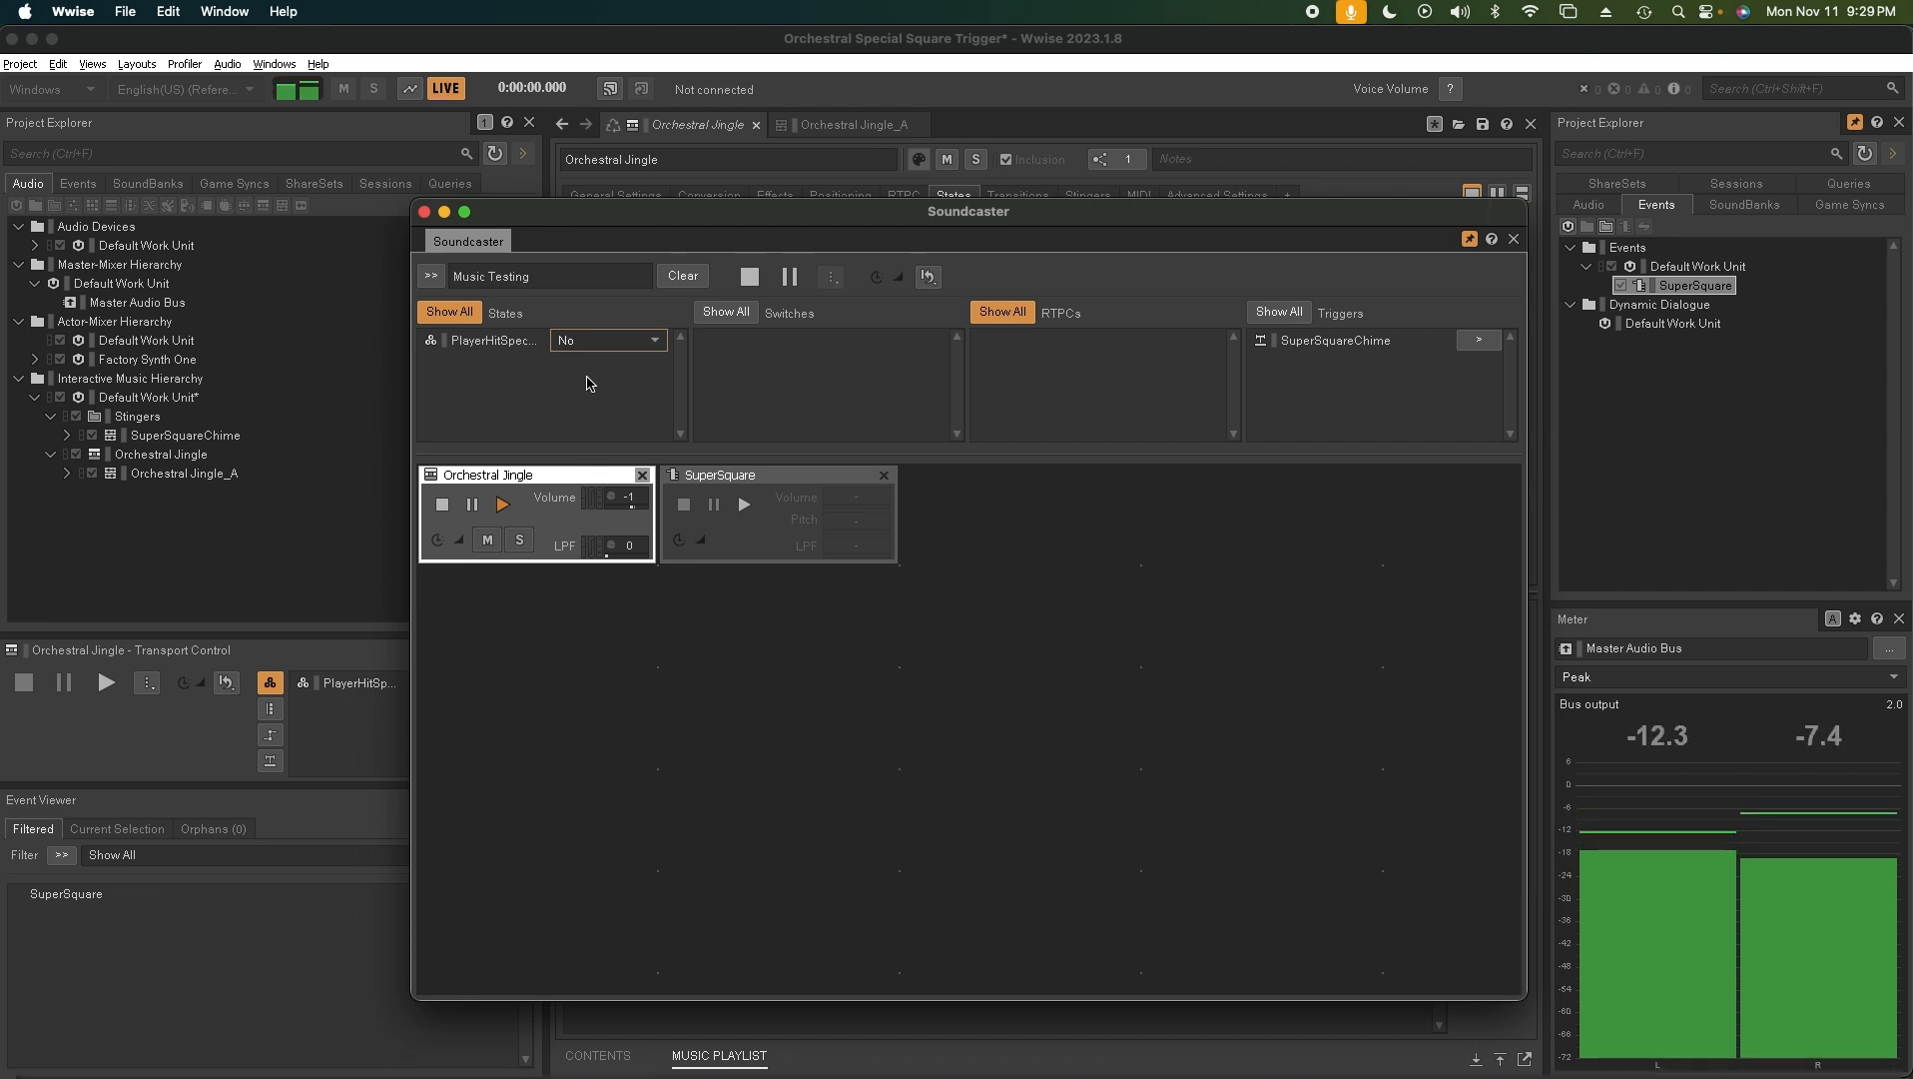